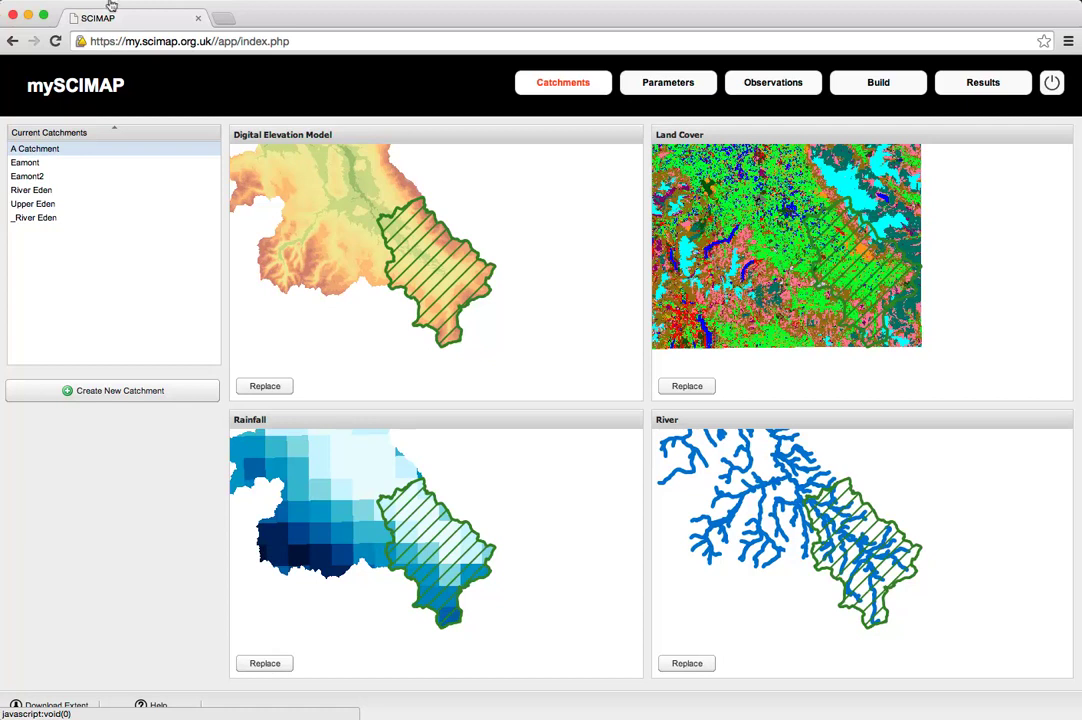
# Step: Start a new catchment outline, zoom to the Lake District, and set a drain point east of Keswick
pyautogui.click(656, 84)
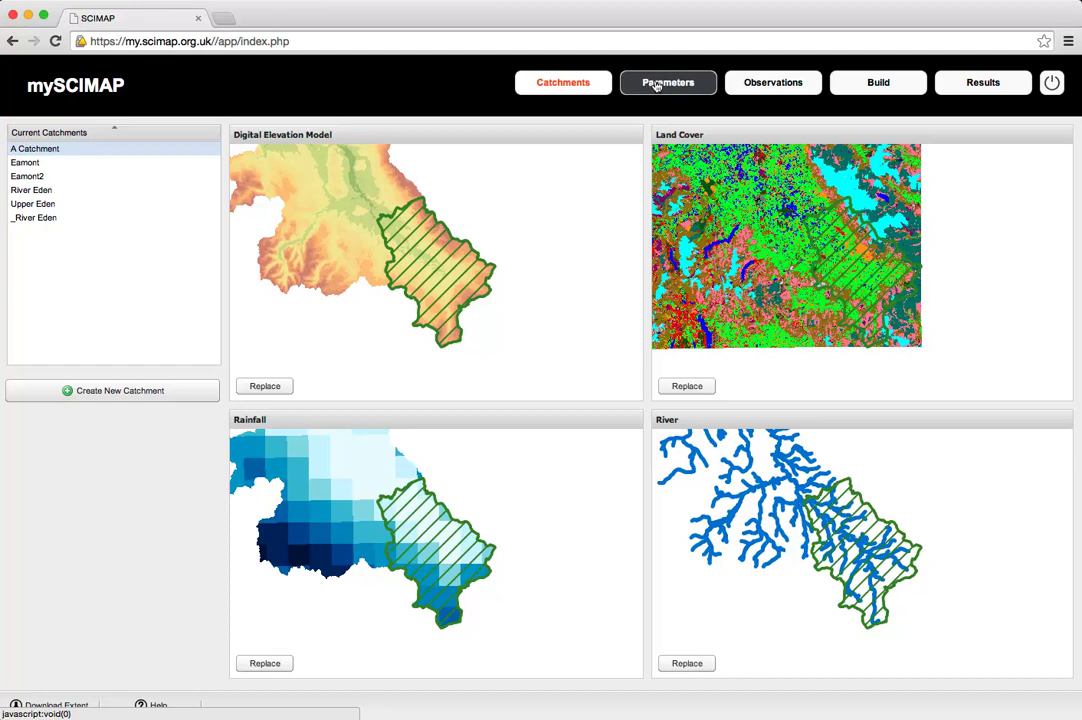
pyautogui.click(748, 87)
pyautogui.click(877, 85)
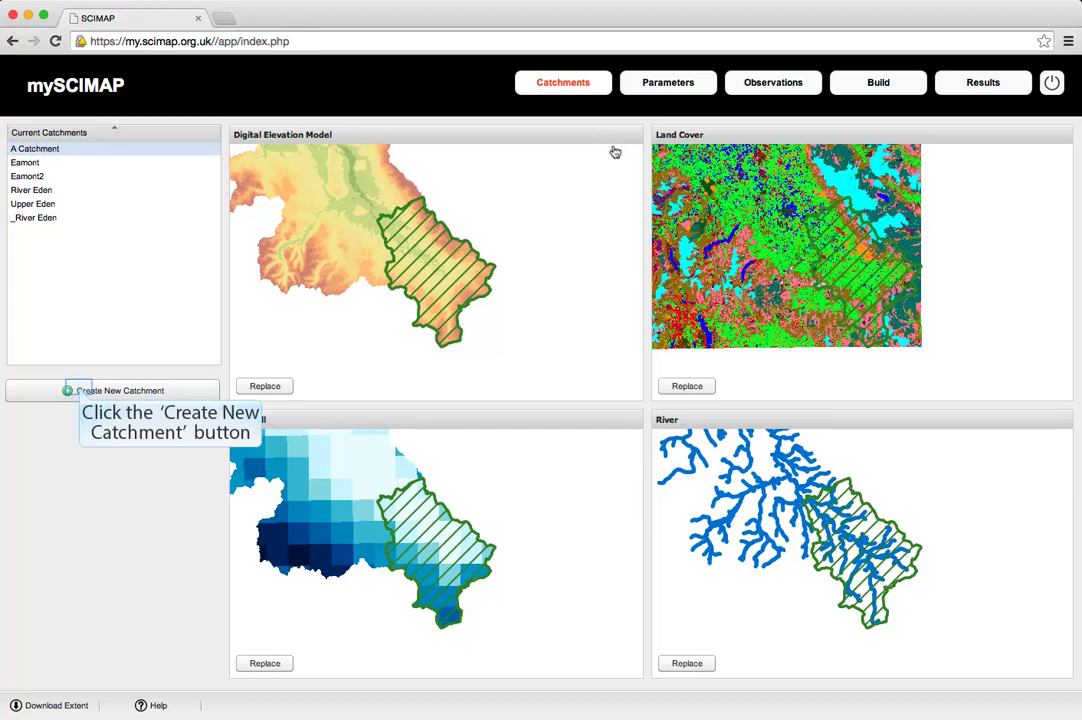
pyautogui.click(81, 391)
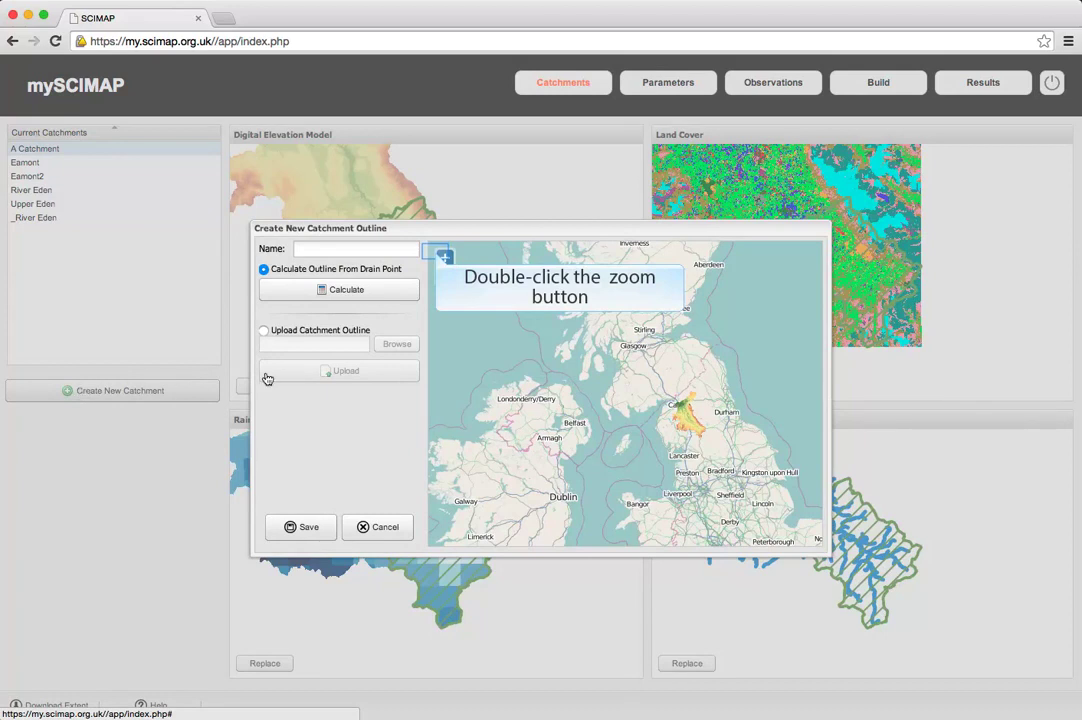
pyautogui.doubleClick(440, 258)
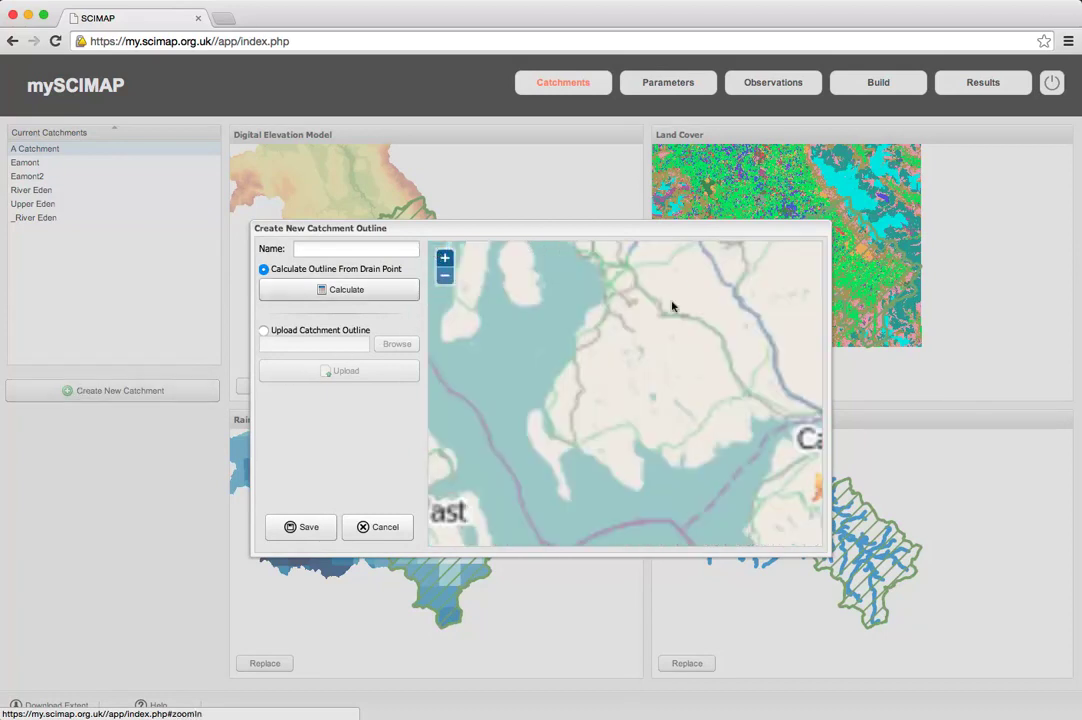
pyautogui.moveTo(749, 455); pyautogui.dragTo(467, 332)
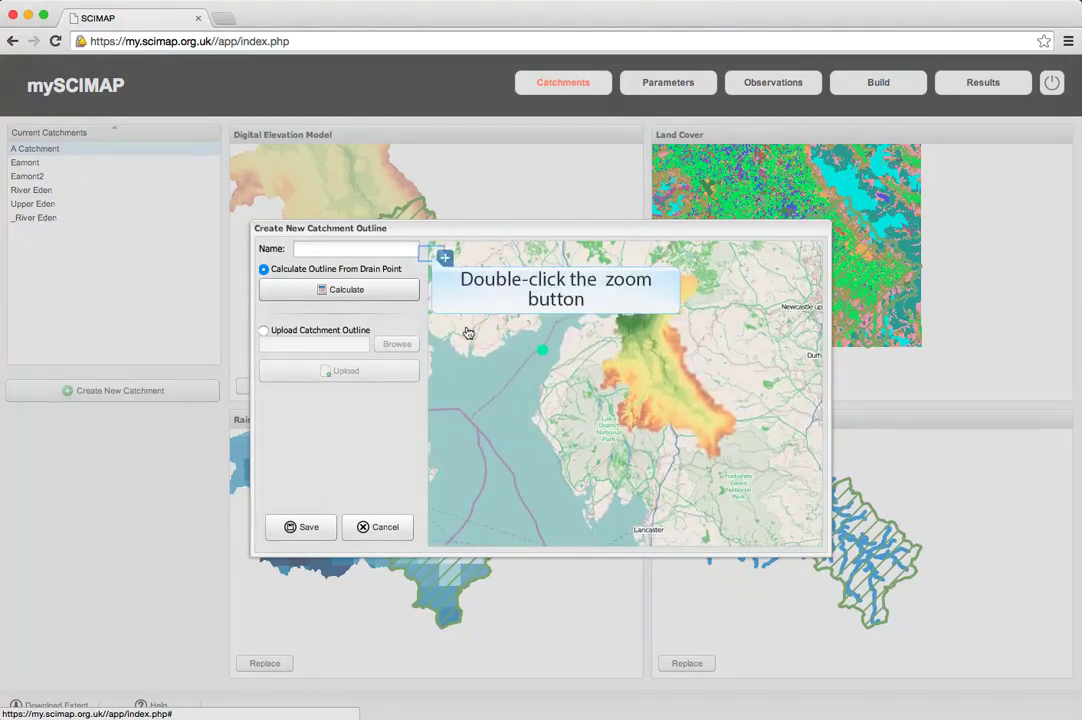
pyautogui.doubleClick(443, 258)
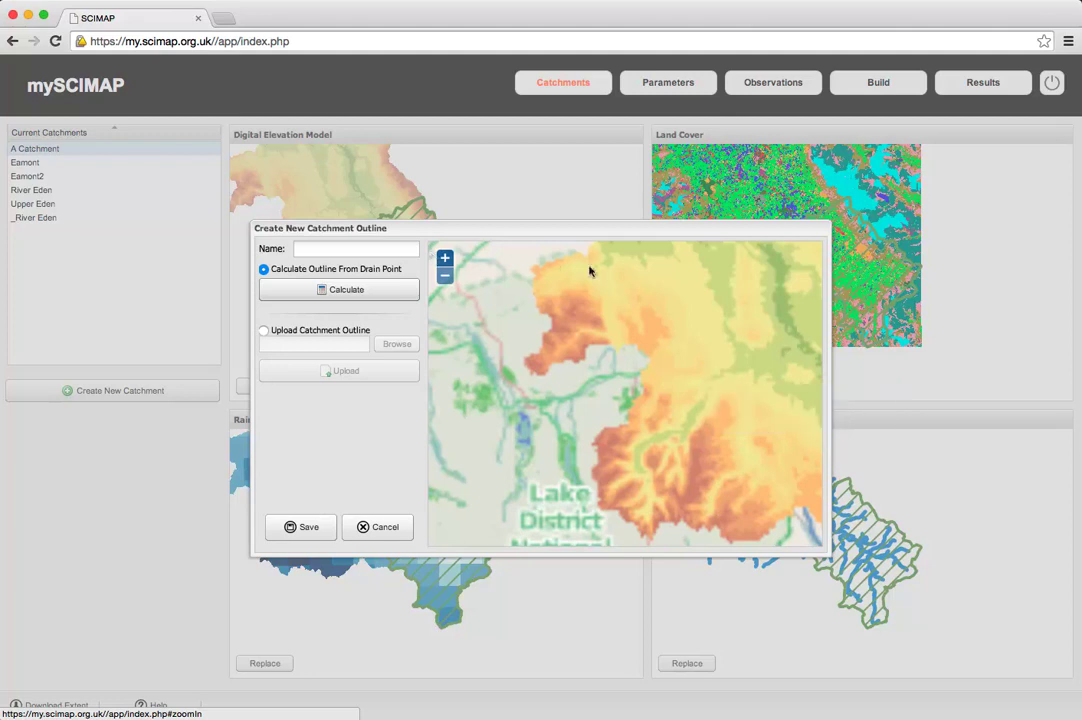
pyautogui.click(717, 375)
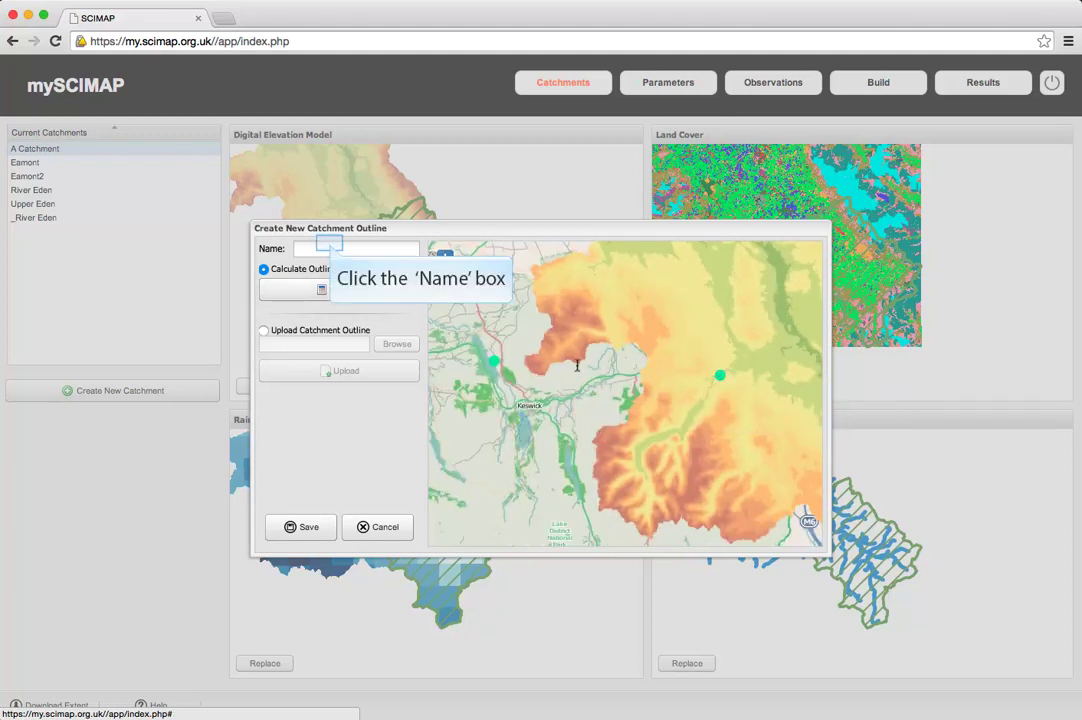
# Step: Enter 'River Eamont' as the catchment name
pyautogui.click(329, 246)
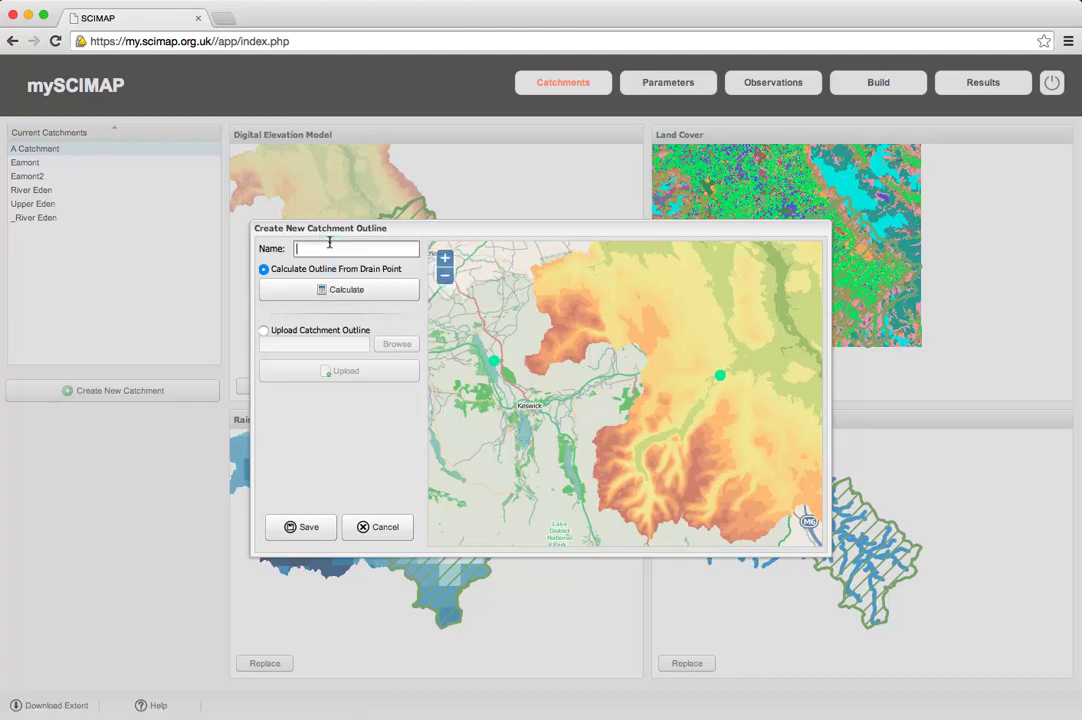
pyautogui.write('River EWamont')
# Step: Remove the stray W from the name, then calculate and save the River Eamont catchment outline
pyautogui.click(331, 245)
pyautogui.press('BackSpace')
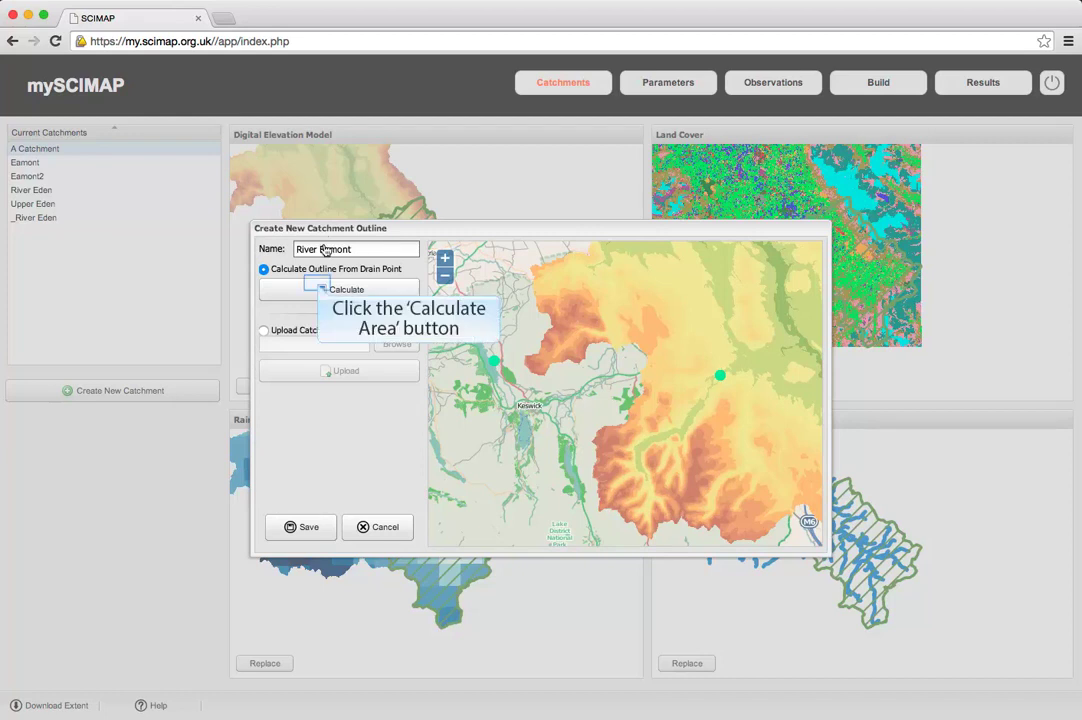
pyautogui.click(319, 288)
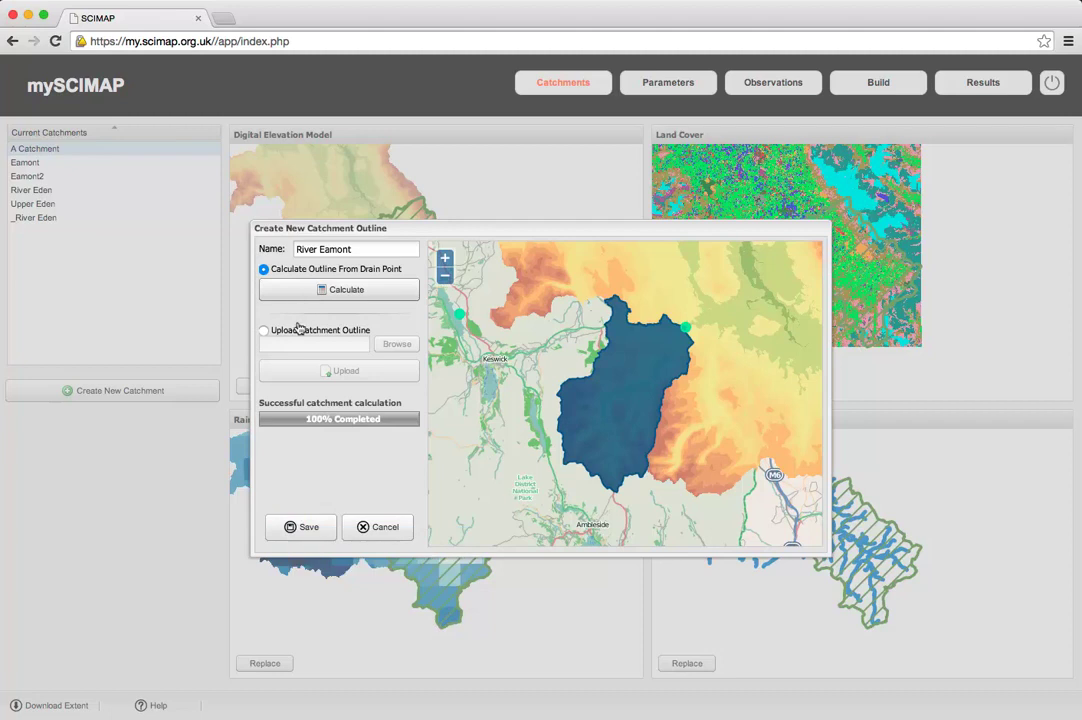
pyautogui.click(289, 521)
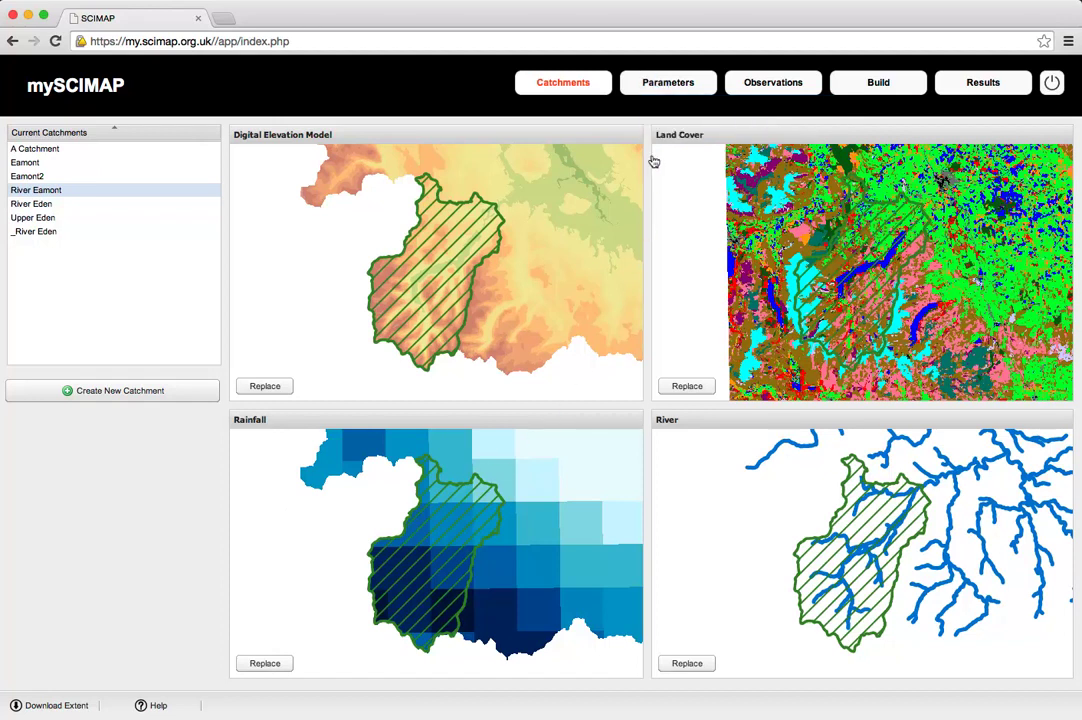
pyautogui.click(656, 88)
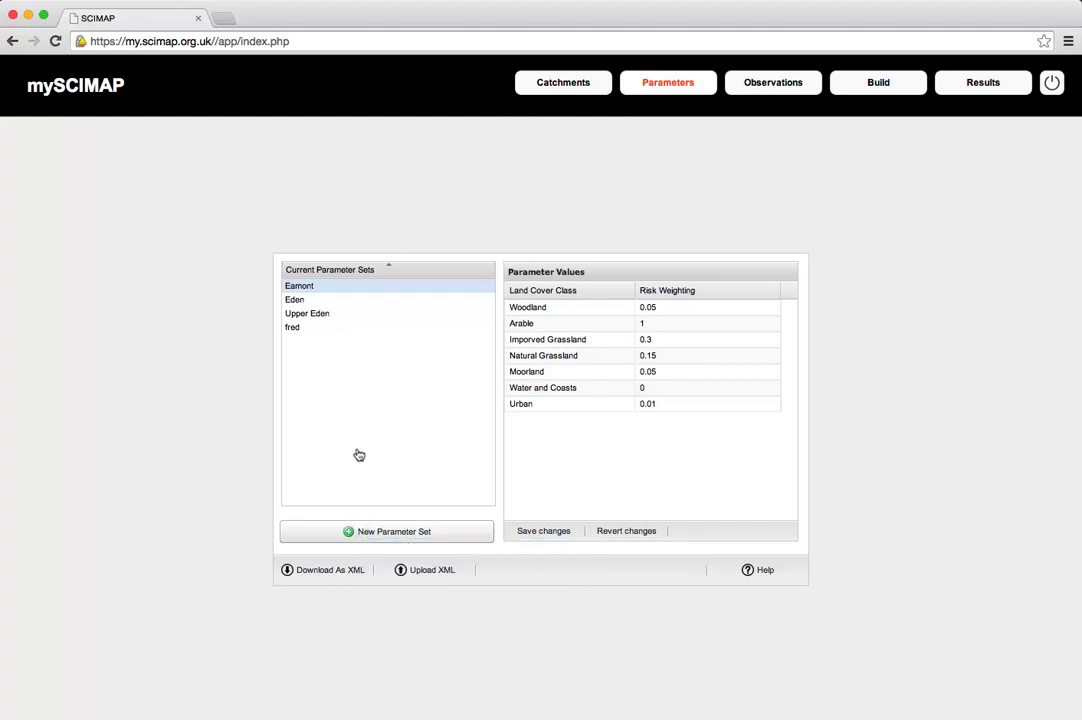
# Step: Start a new parameter set named 'River Eamont'
pyautogui.click(355, 531)
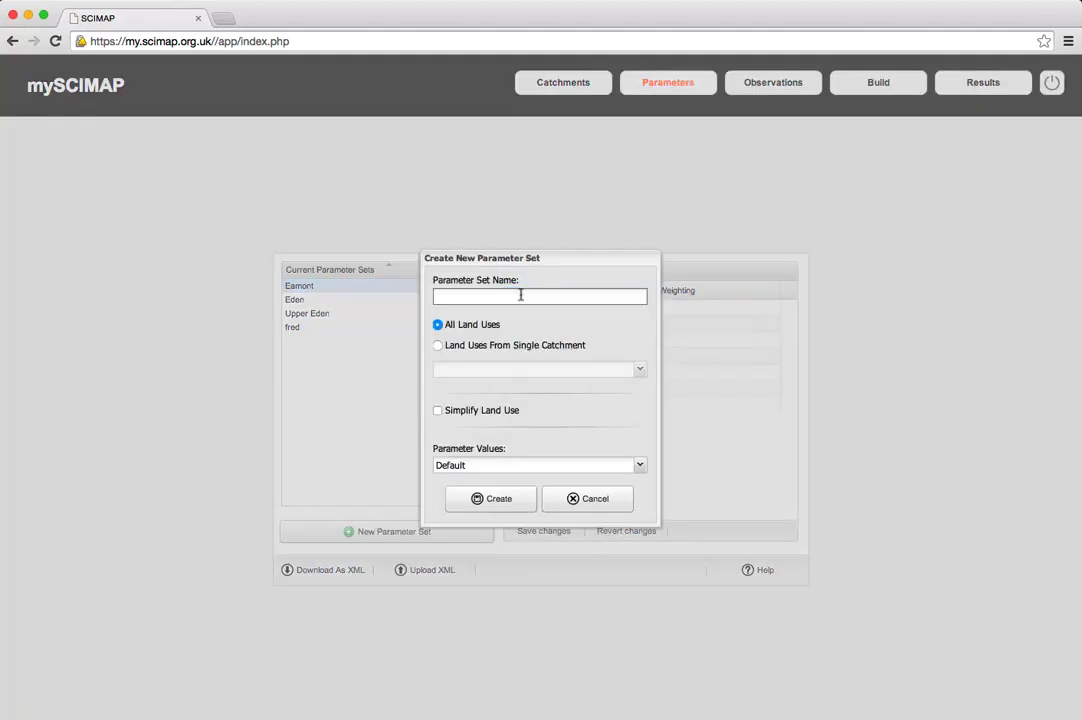
pyautogui.click(520, 295)
pyautogui.write('River Eamont')
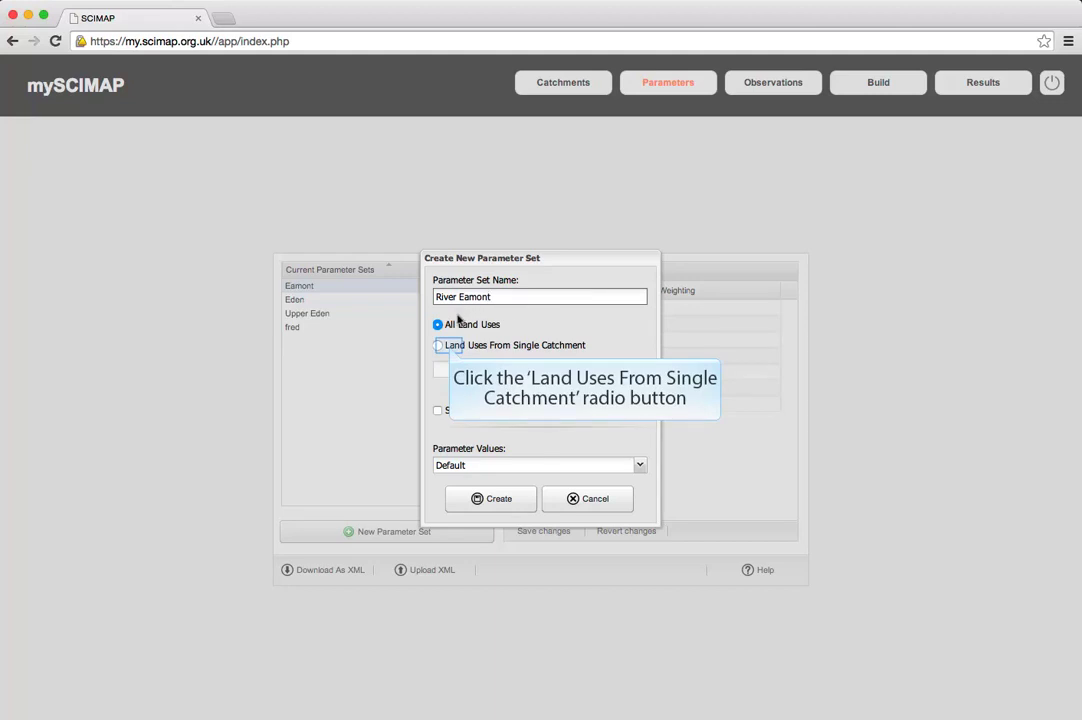
# Step: Take simplified land uses from the single River Eamont catchment and create the set
pyautogui.click(447, 345)
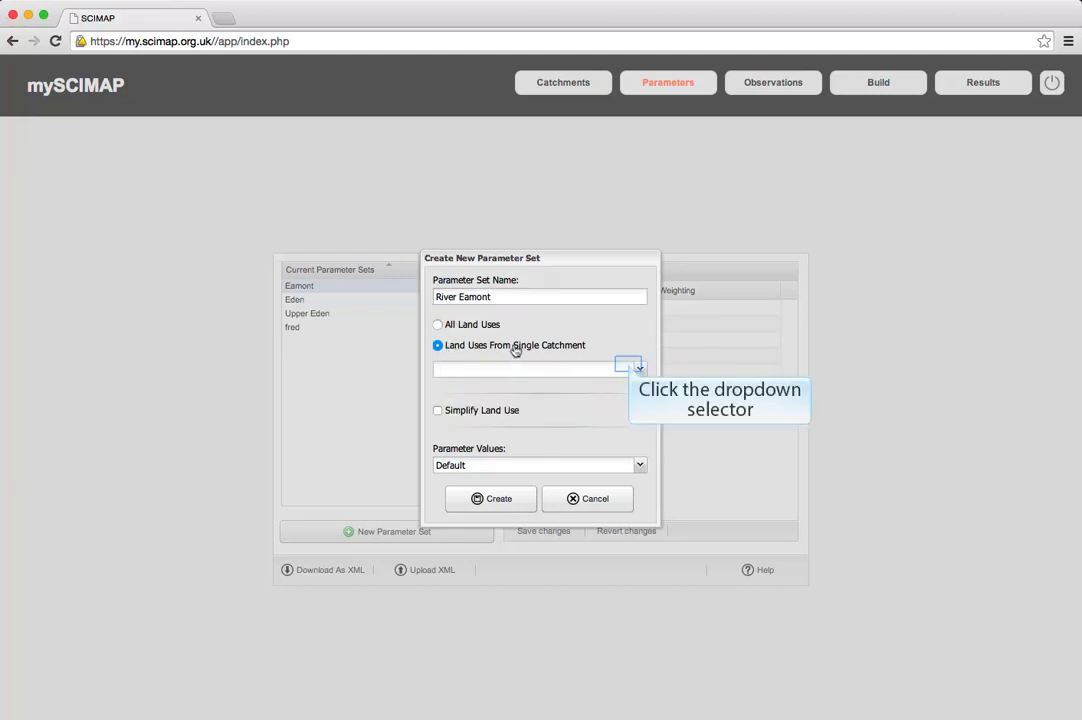
pyautogui.click(627, 365)
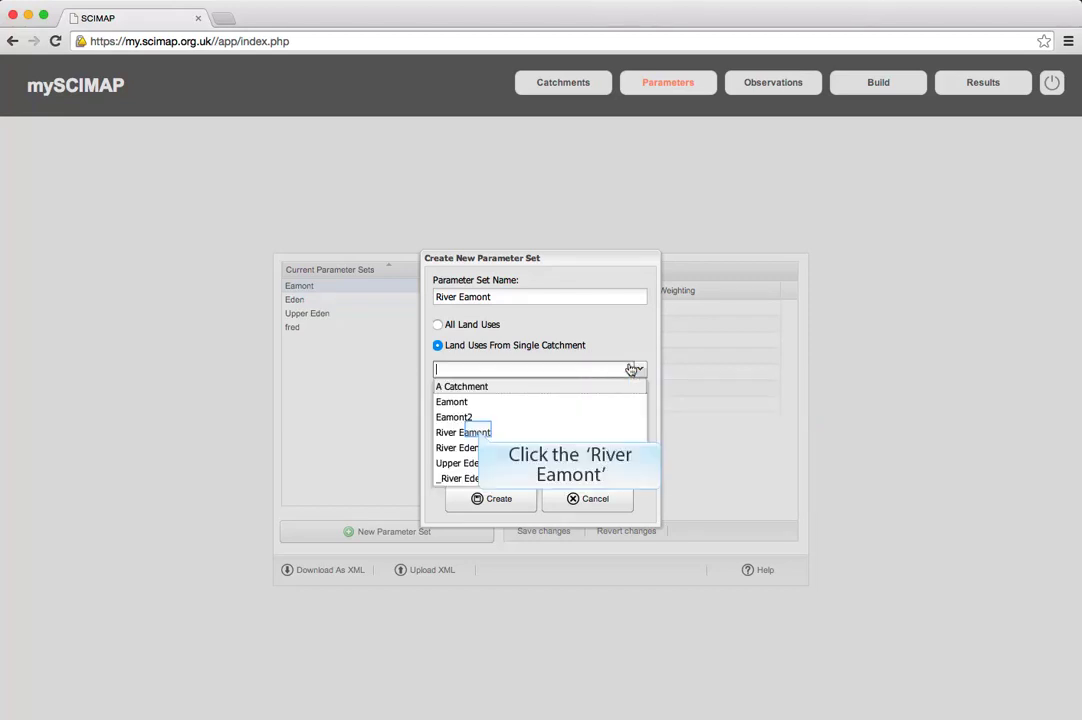
pyautogui.click(482, 432)
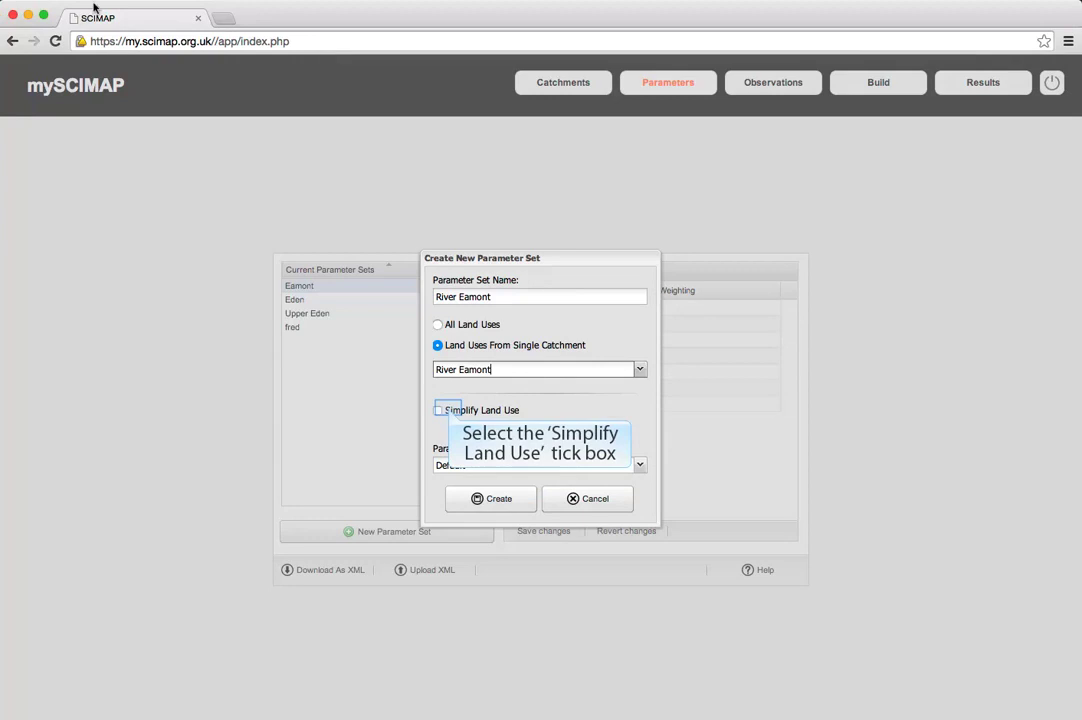
pyautogui.click(447, 410)
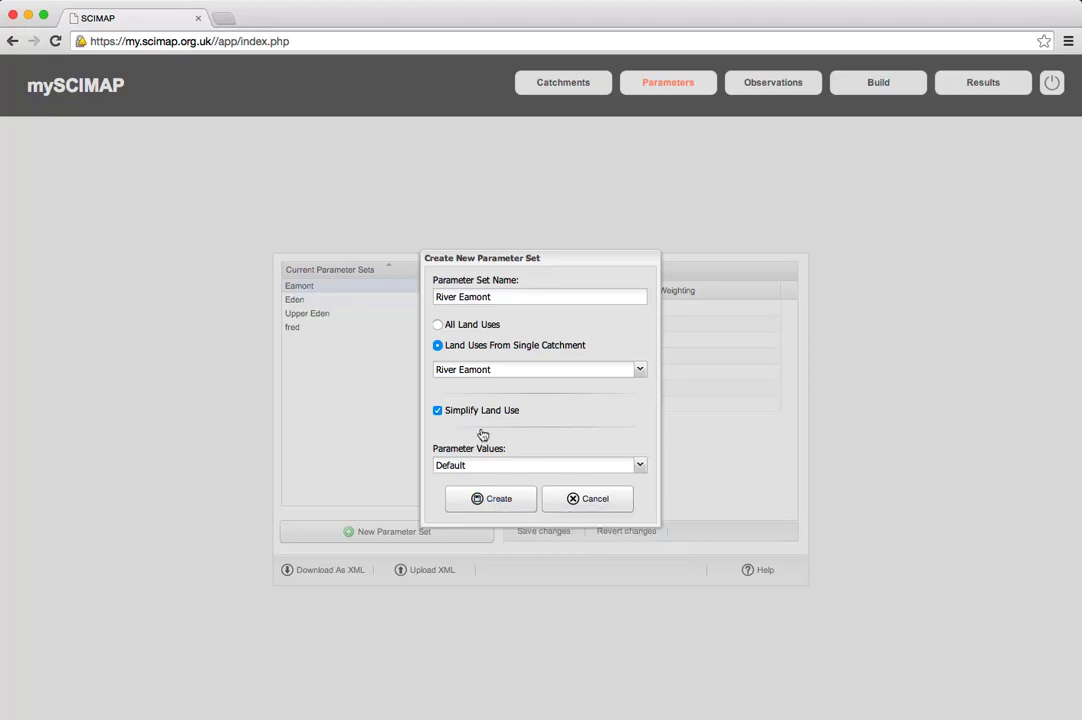
pyautogui.click(492, 498)
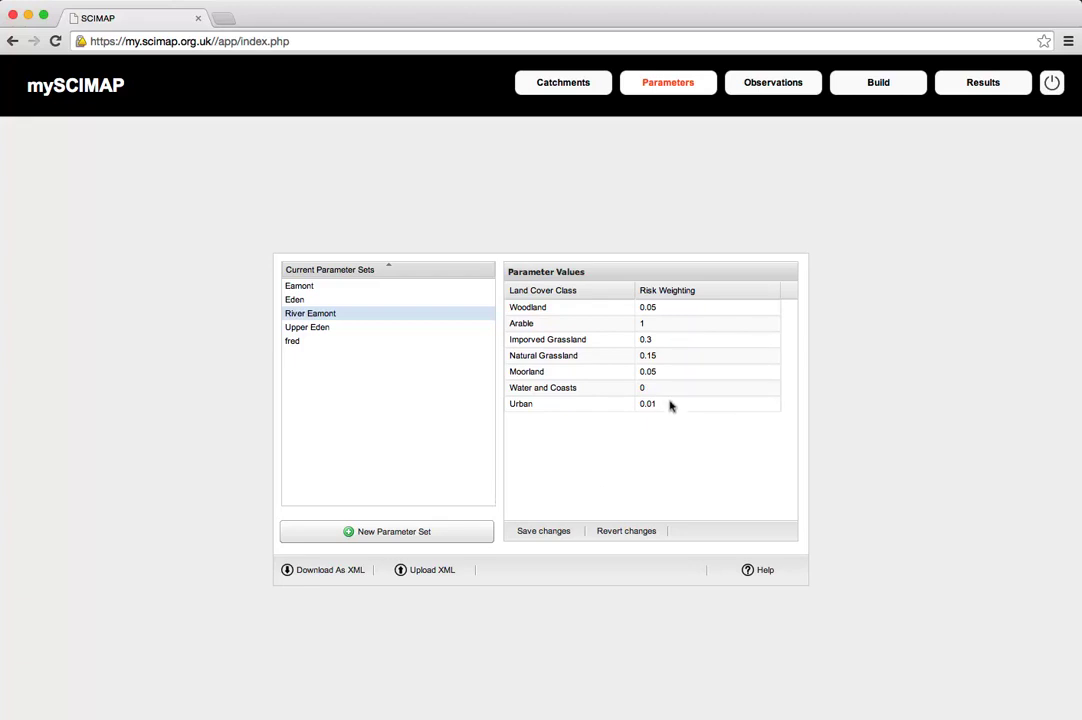
# Step: Change the Improved Grassland risk weighting to 0.4 and save the weightings
pyautogui.click(680, 338)
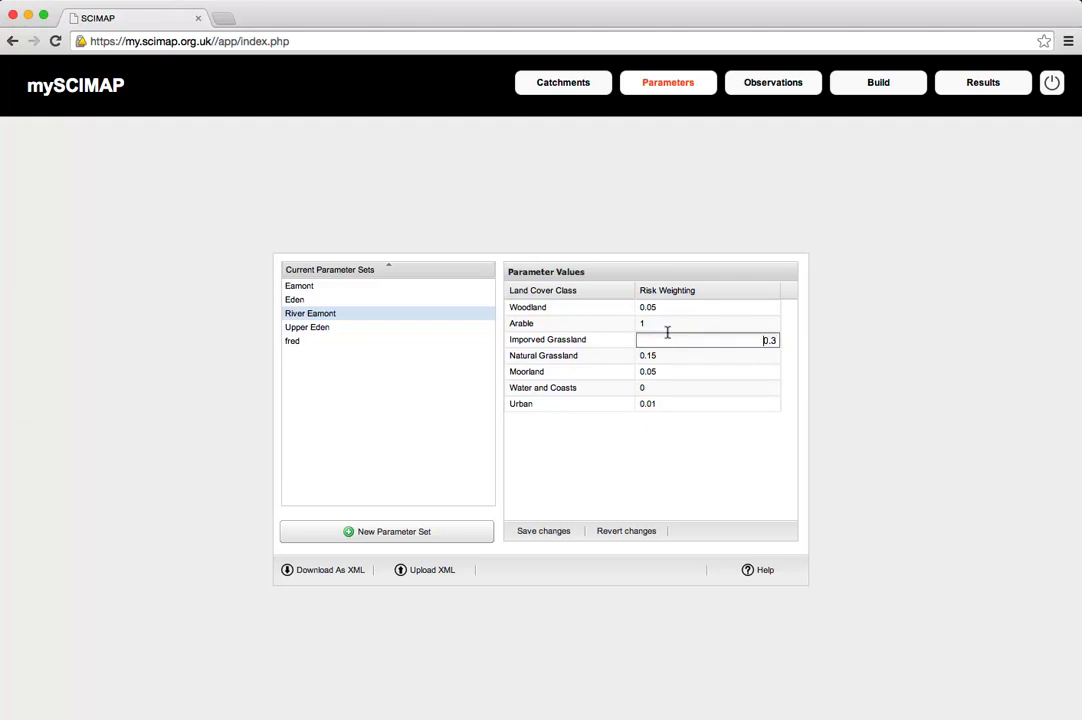
pyautogui.press('Delete')
pyautogui.press('Delete')
pyautogui.press('Delete')
pyautogui.write('0.4')
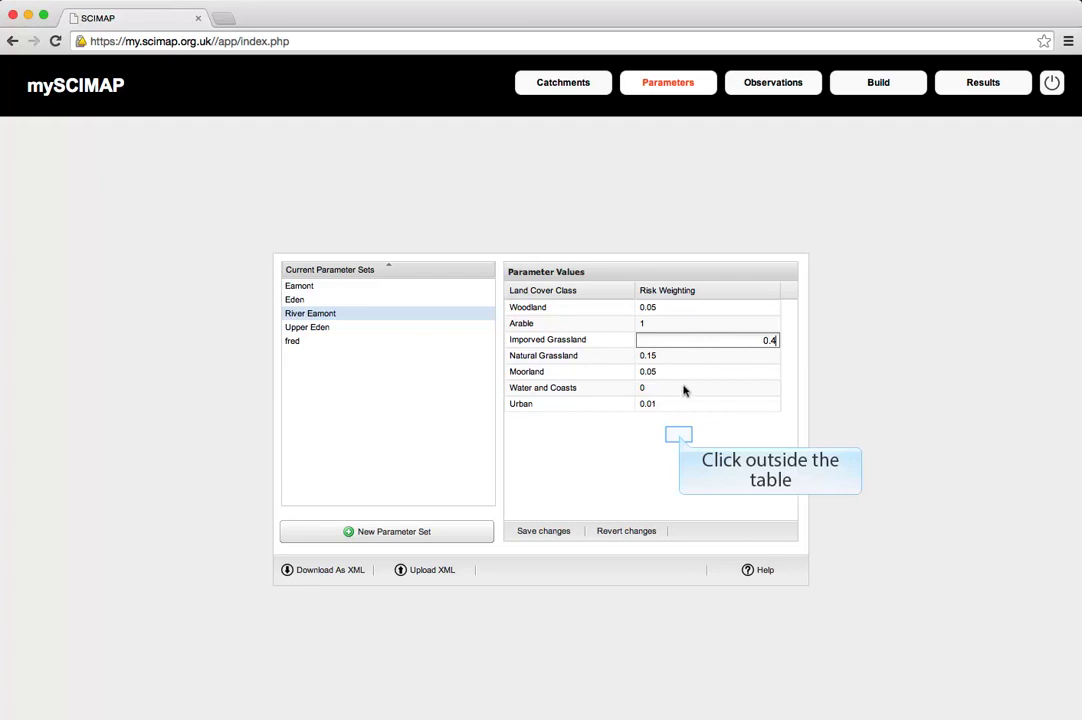
pyautogui.click(679, 437)
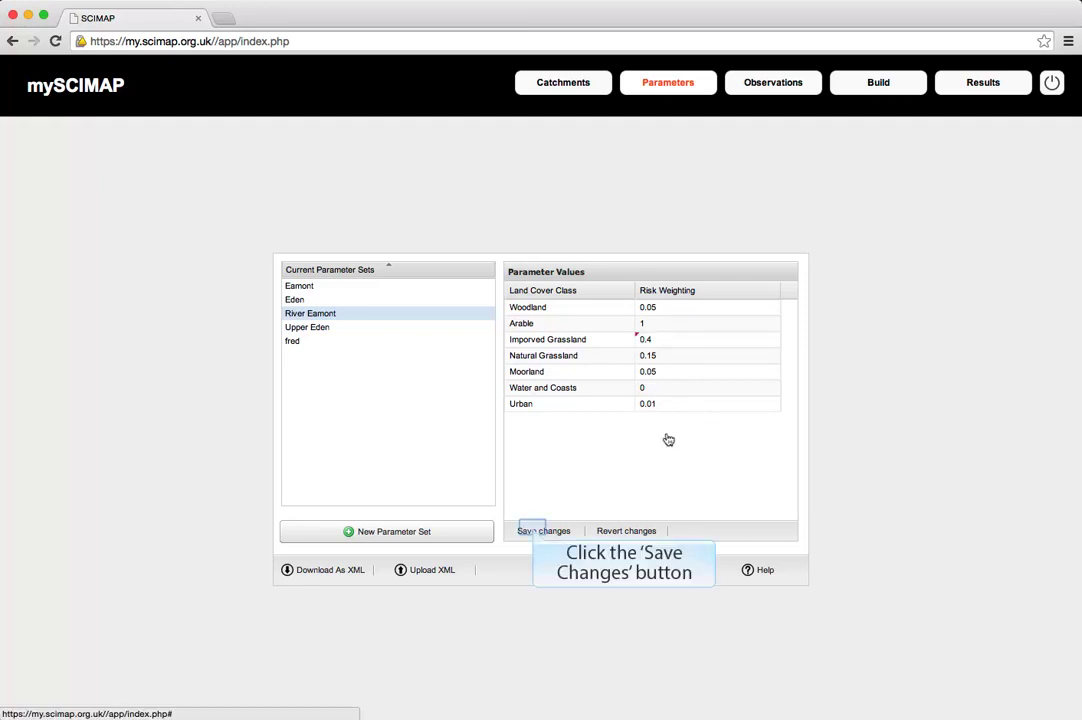
pyautogui.click(534, 531)
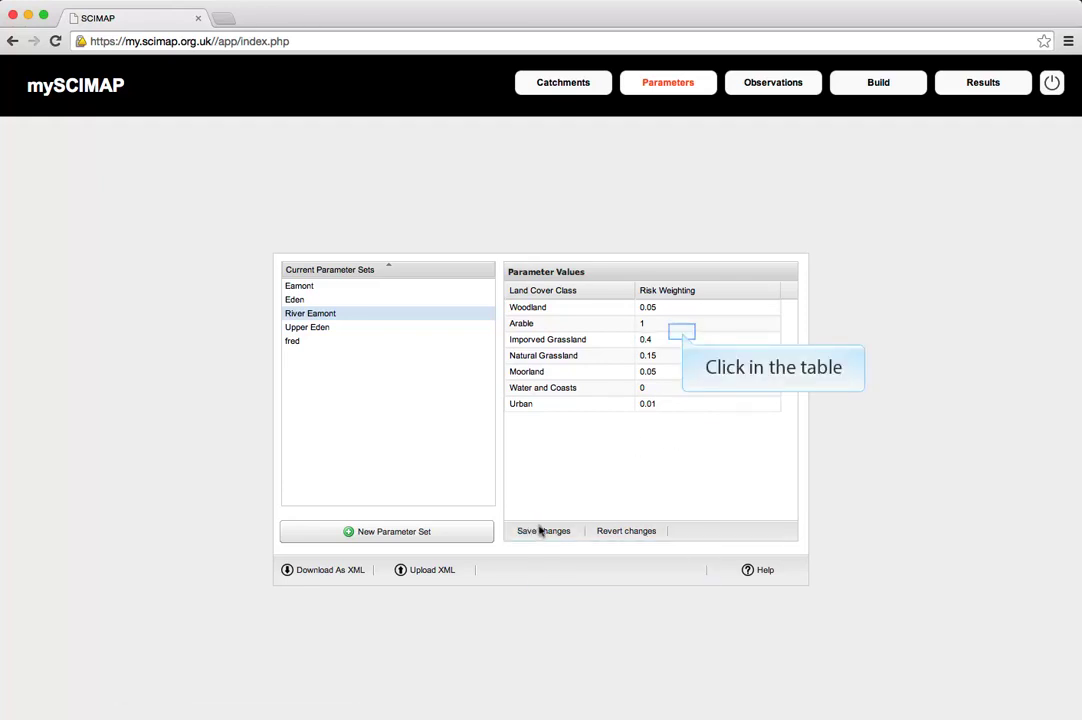
# Step: Set the Improved Grassland weighting back to 0.3
pyautogui.click(683, 336)
pyautogui.click(683, 336)
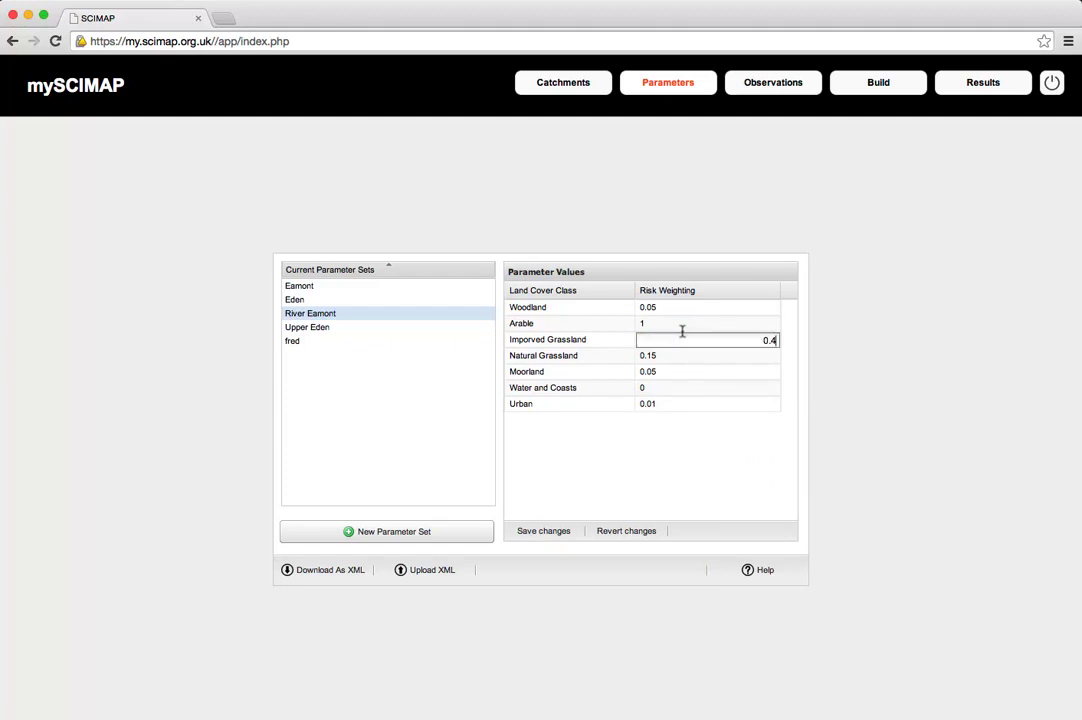
pyautogui.press('BackSpace')
pyautogui.press('BackSpace')
pyautogui.write('.3')
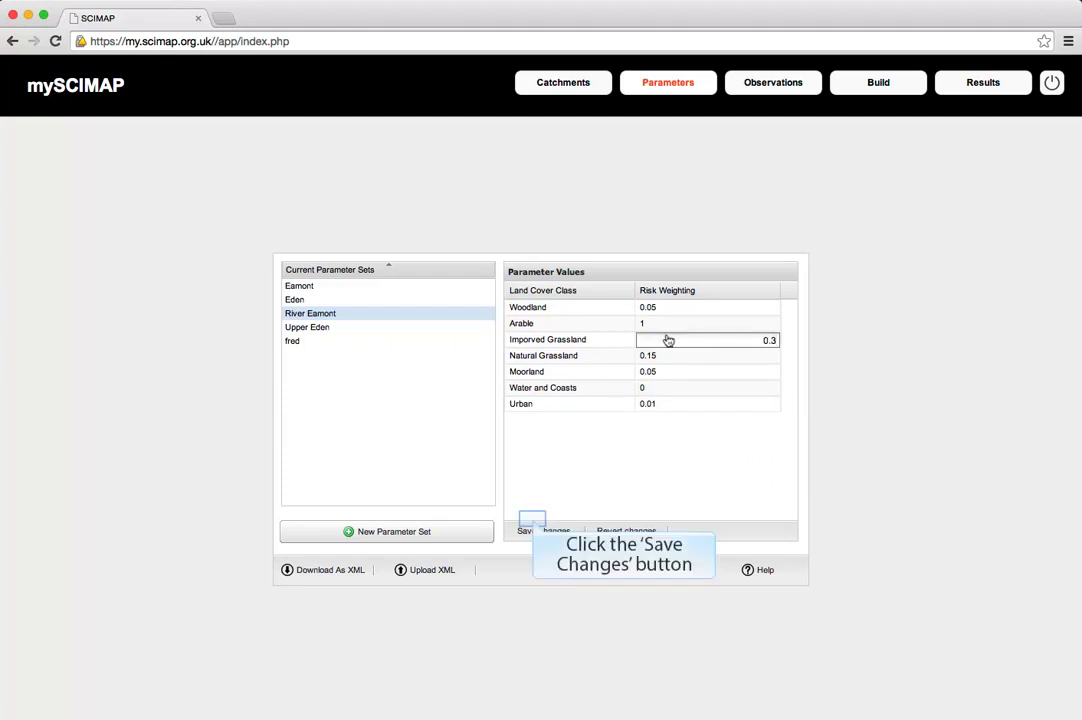
pyautogui.click(533, 524)
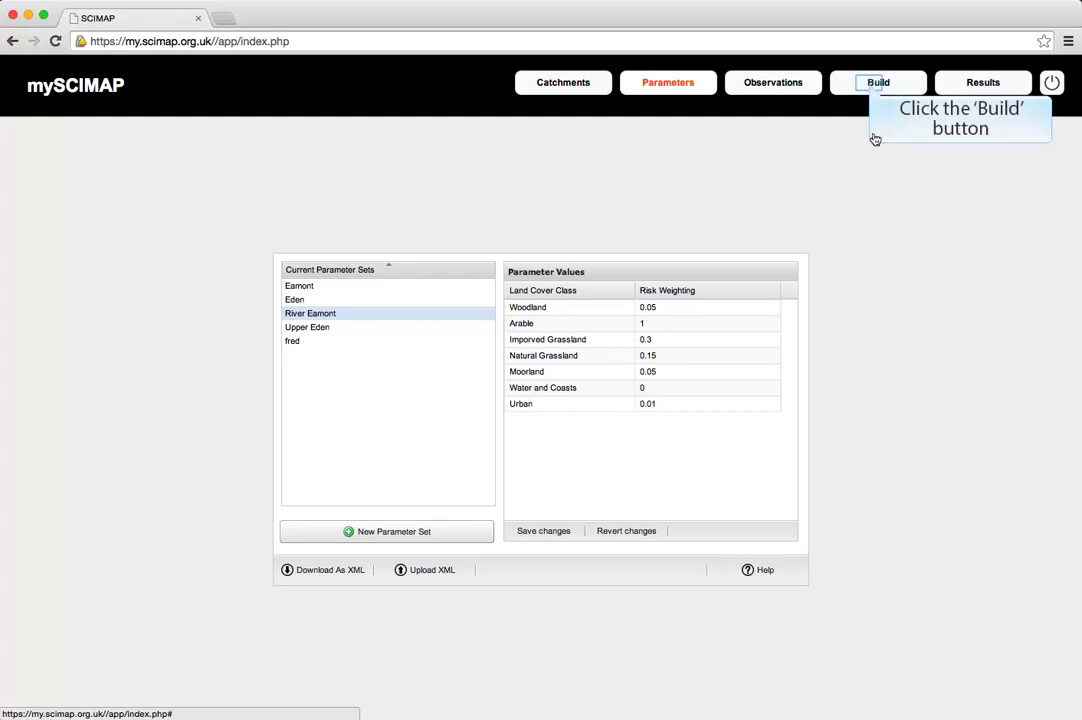
# Step: Build a 'River Eamont' simulation using the River Eamont catchment and parameter set, then run SCIMAP
pyautogui.click(872, 85)
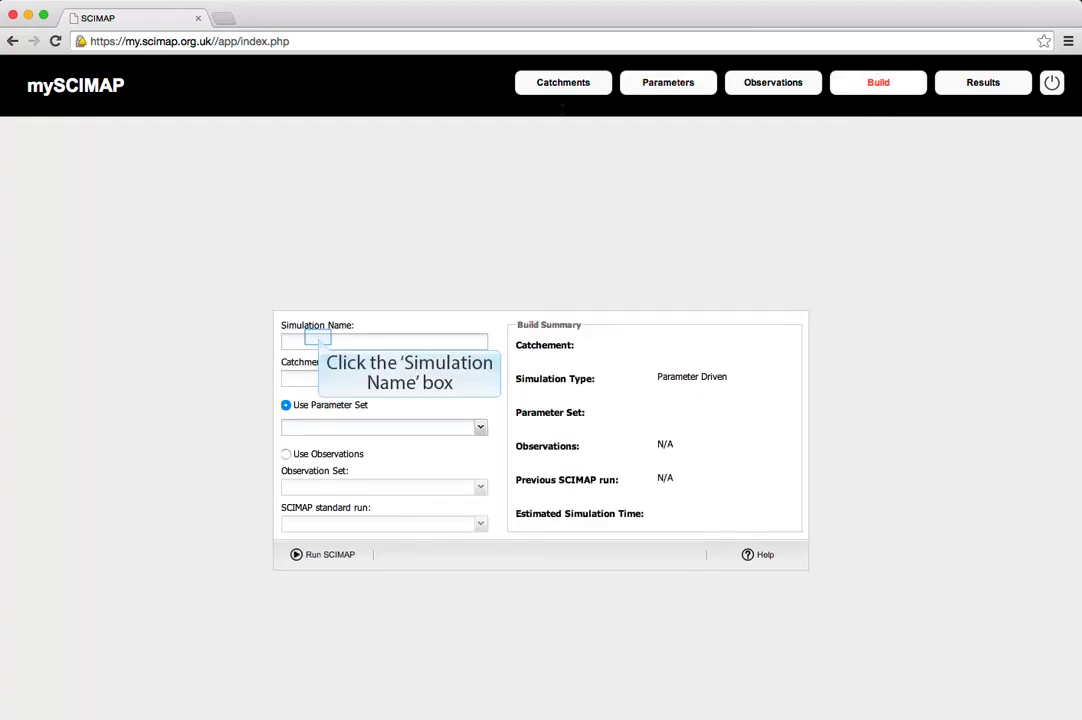
pyautogui.click(318, 338)
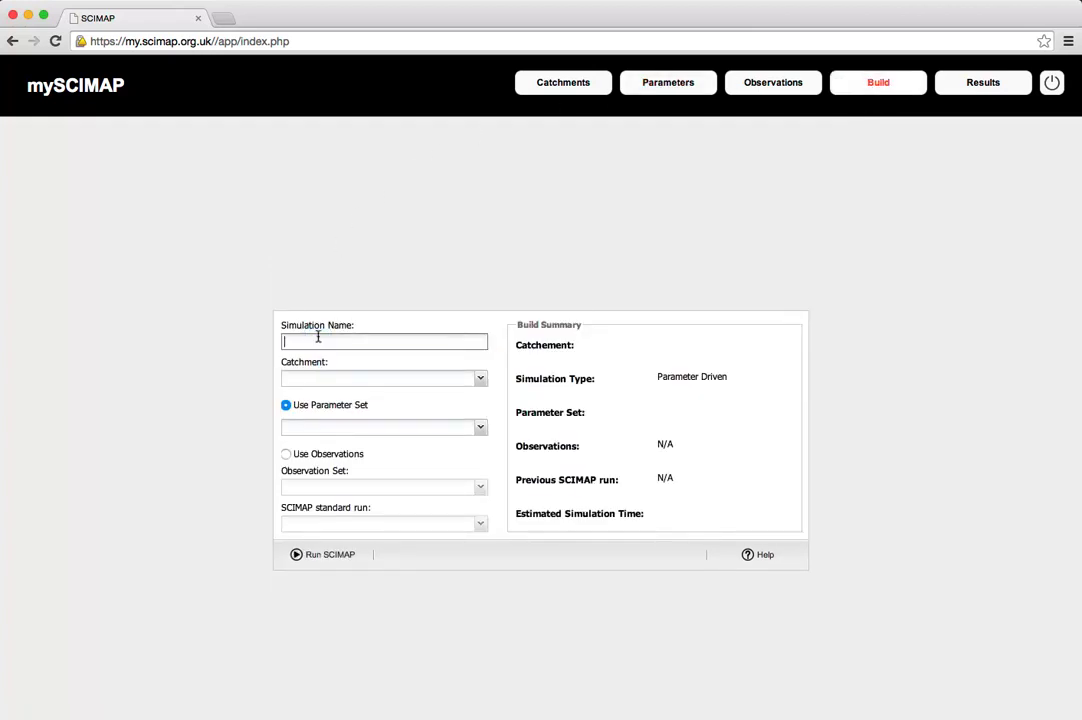
pyautogui.write('River Eamont')
pyautogui.click(474, 376)
pyautogui.click(342, 440)
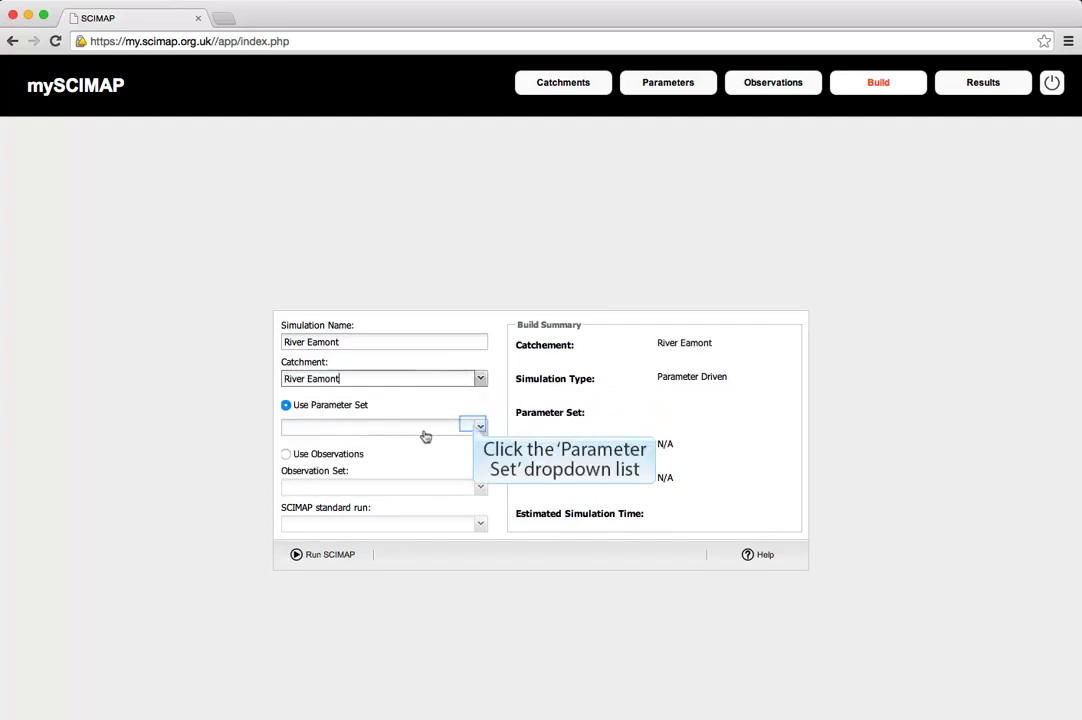
pyautogui.click(476, 427)
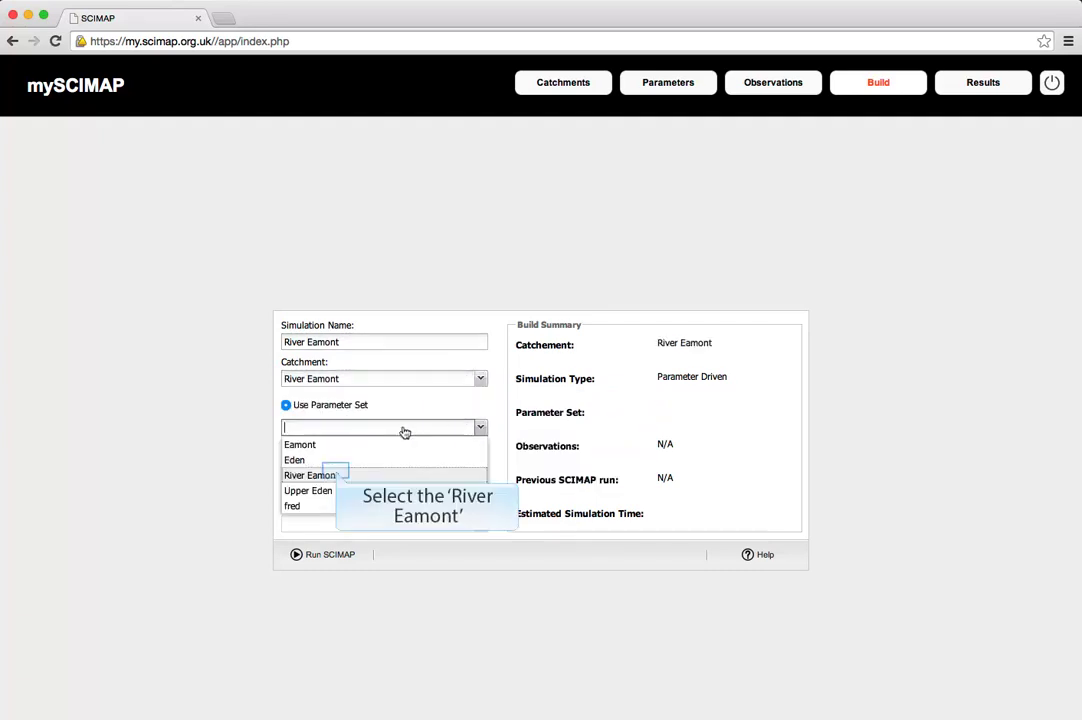
pyautogui.click(337, 474)
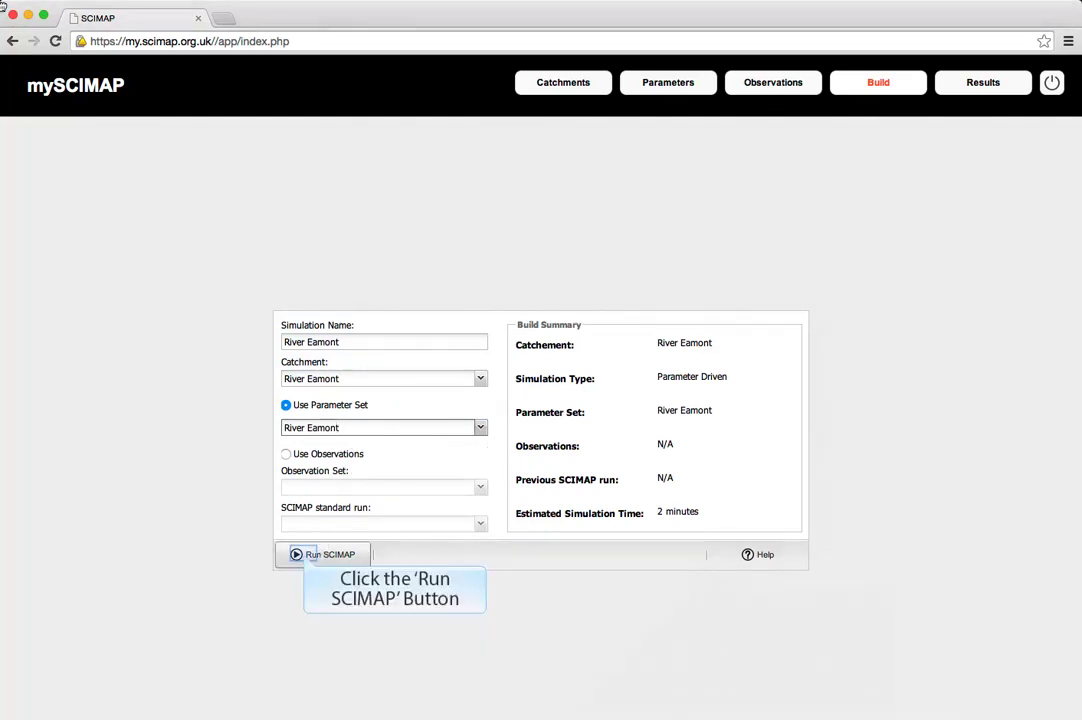
pyautogui.click(303, 556)
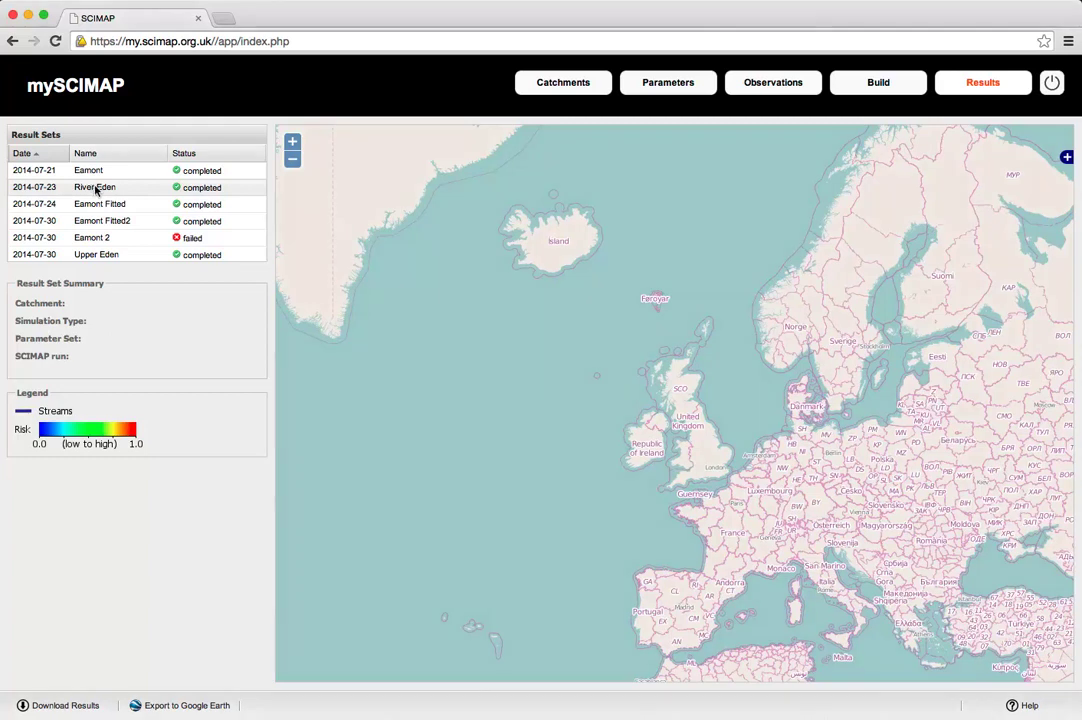
# Step: Hide the Erosion Risk Potential and Channel Accumulated Risk layers, leaving only Surface Flow visible
pyautogui.scroll(-3, 35, 172)
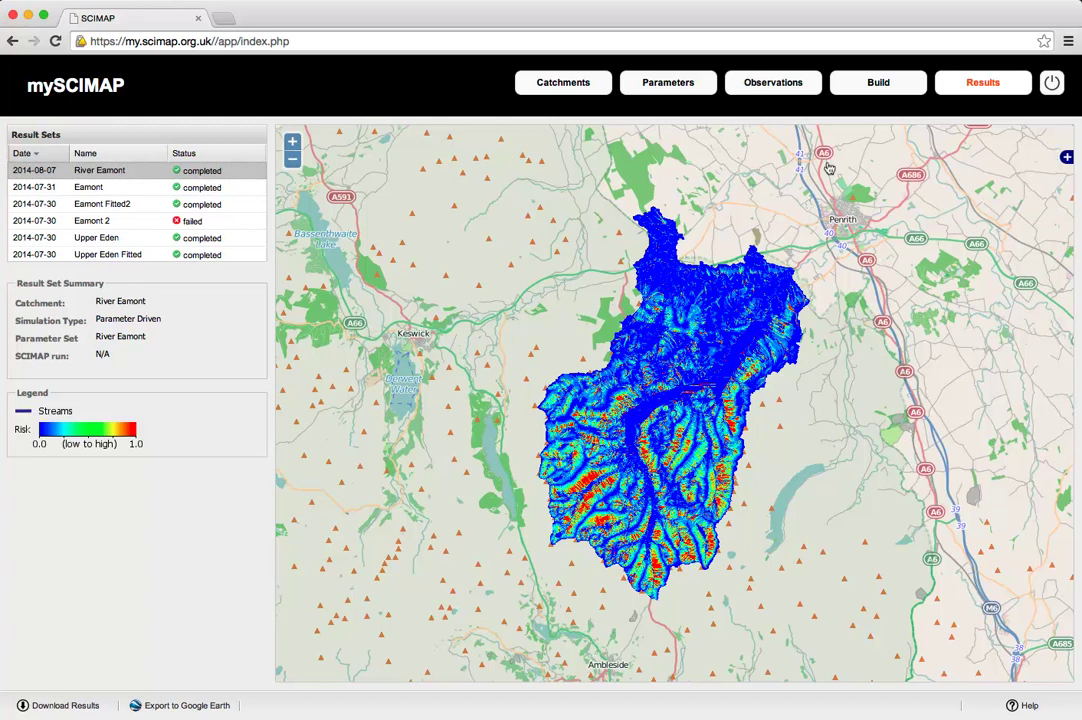
pyautogui.click(1063, 157)
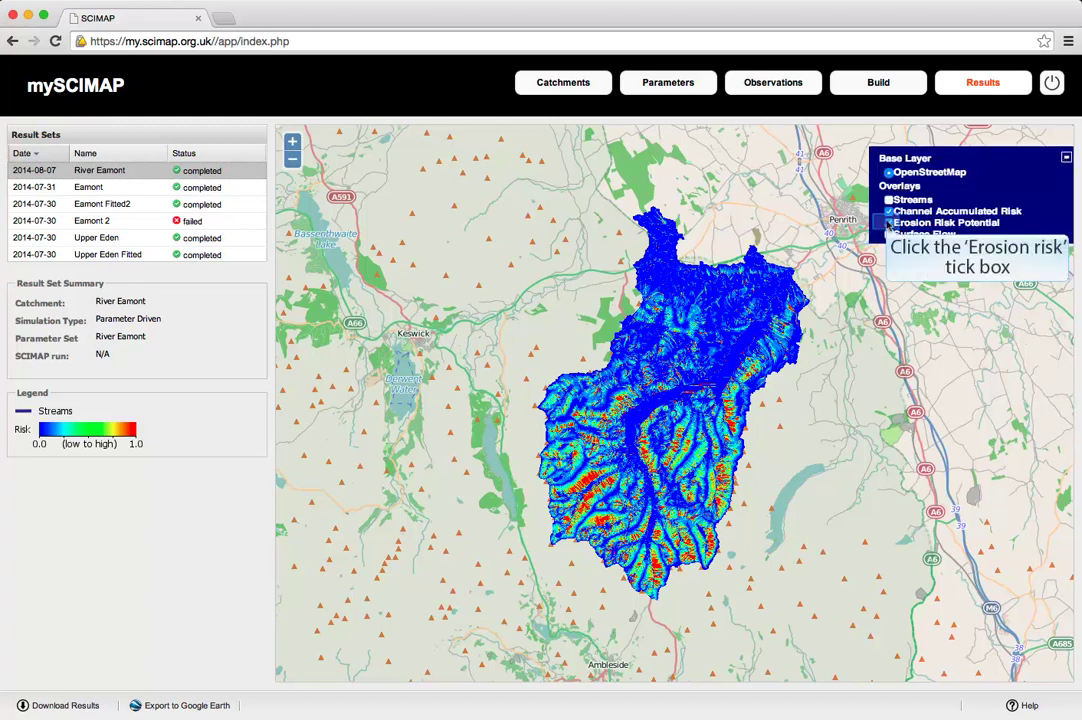
pyautogui.click(888, 222)
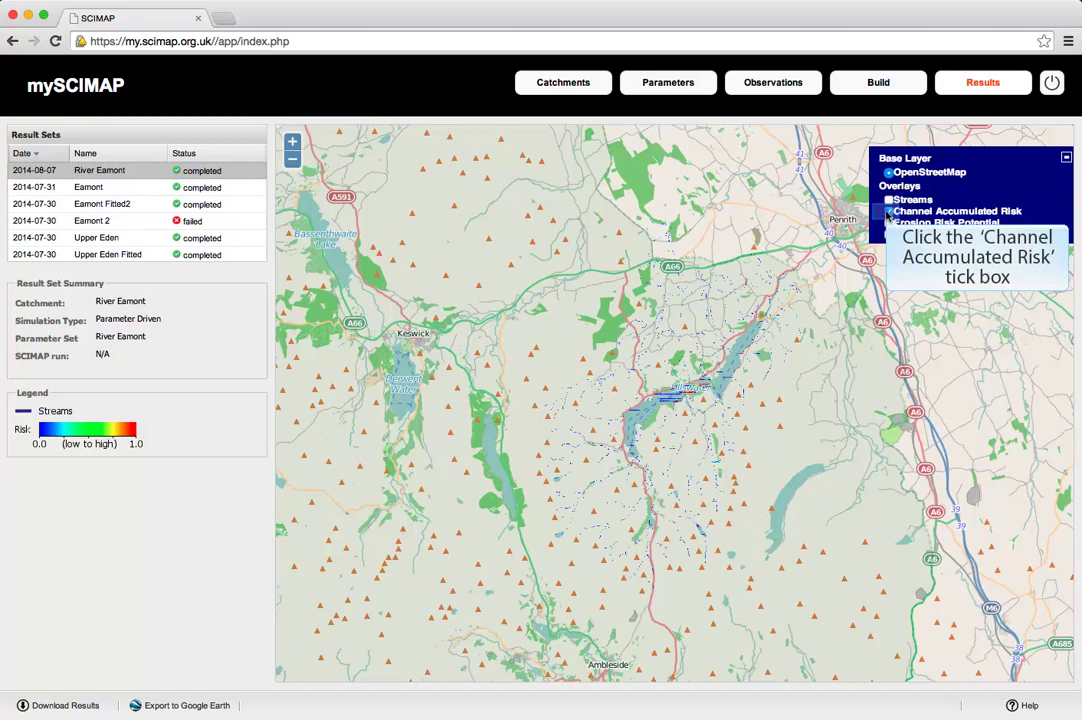
pyautogui.click(888, 212)
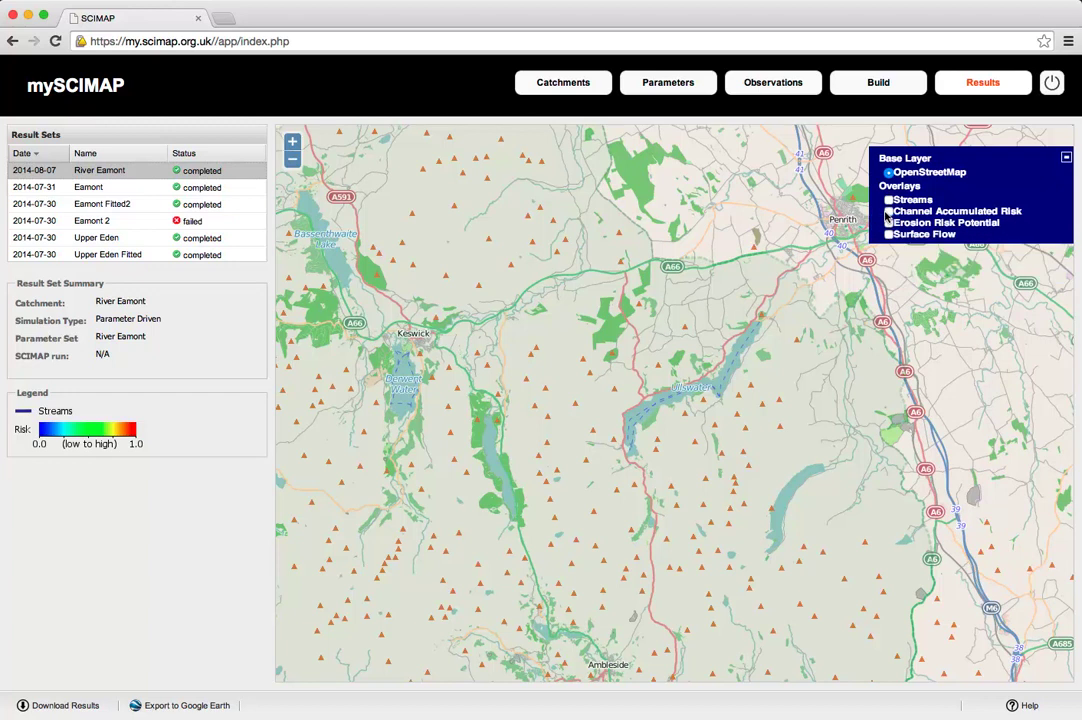
pyautogui.click(888, 223)
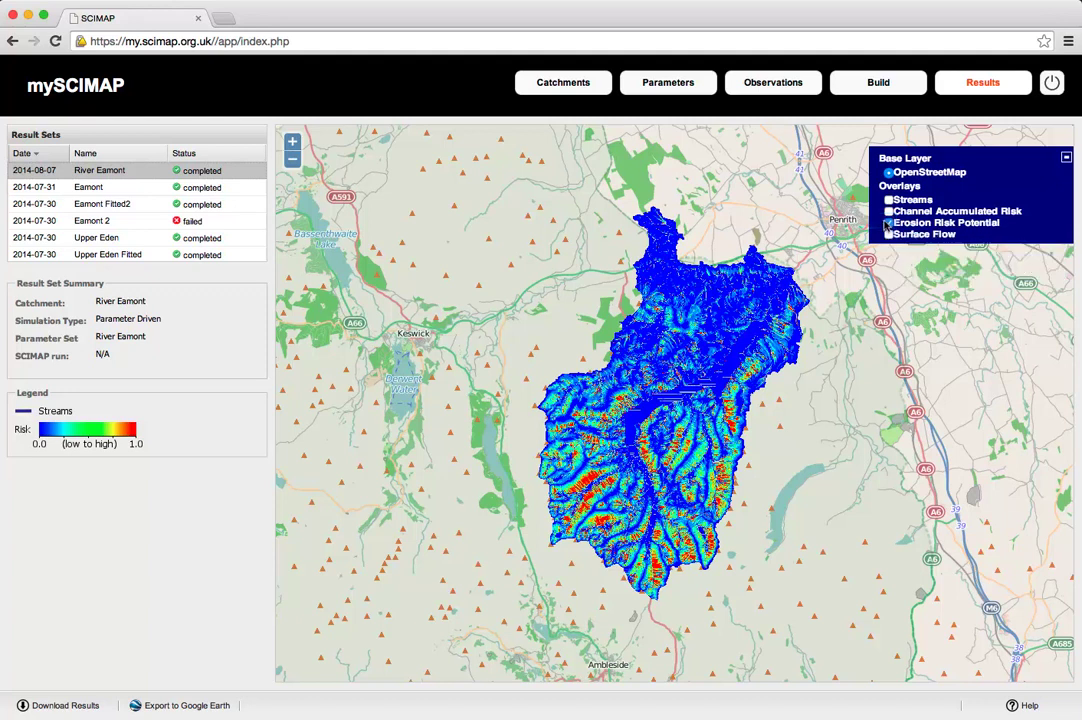
pyautogui.click(887, 223)
pyautogui.click(888, 234)
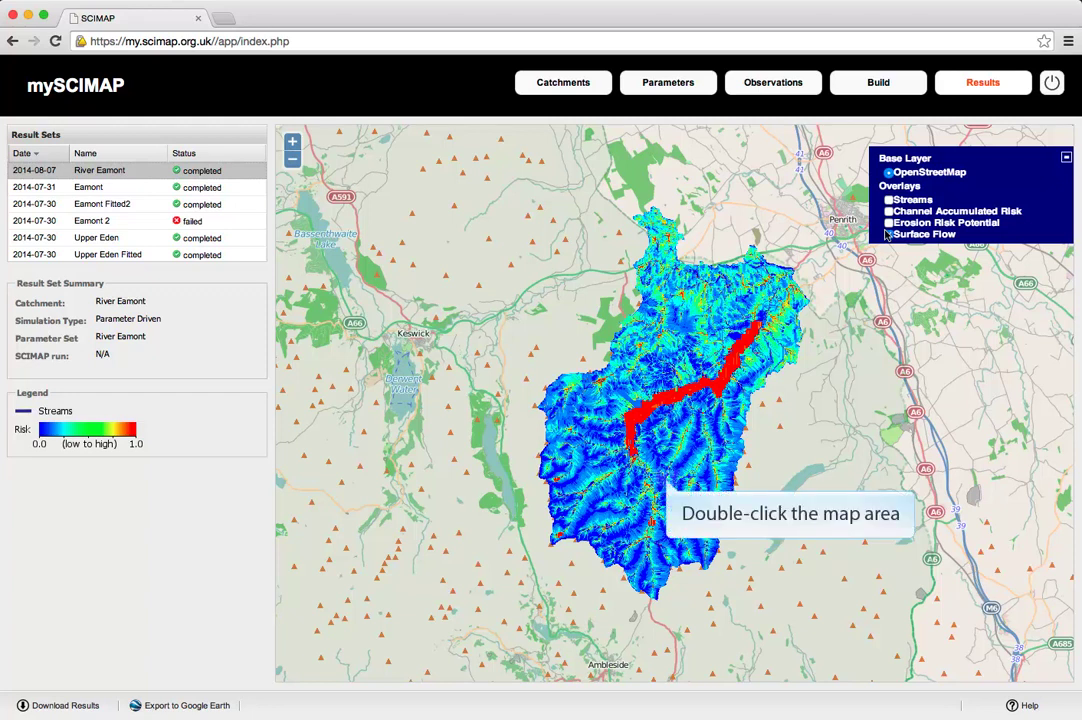
pyautogui.click(888, 234)
# Step: Zoom into the southern valleys, swap Surface Flow for Erosion Risk Potential, and add Channel Accumulated Risk
pyautogui.doubleClick(667, 483)
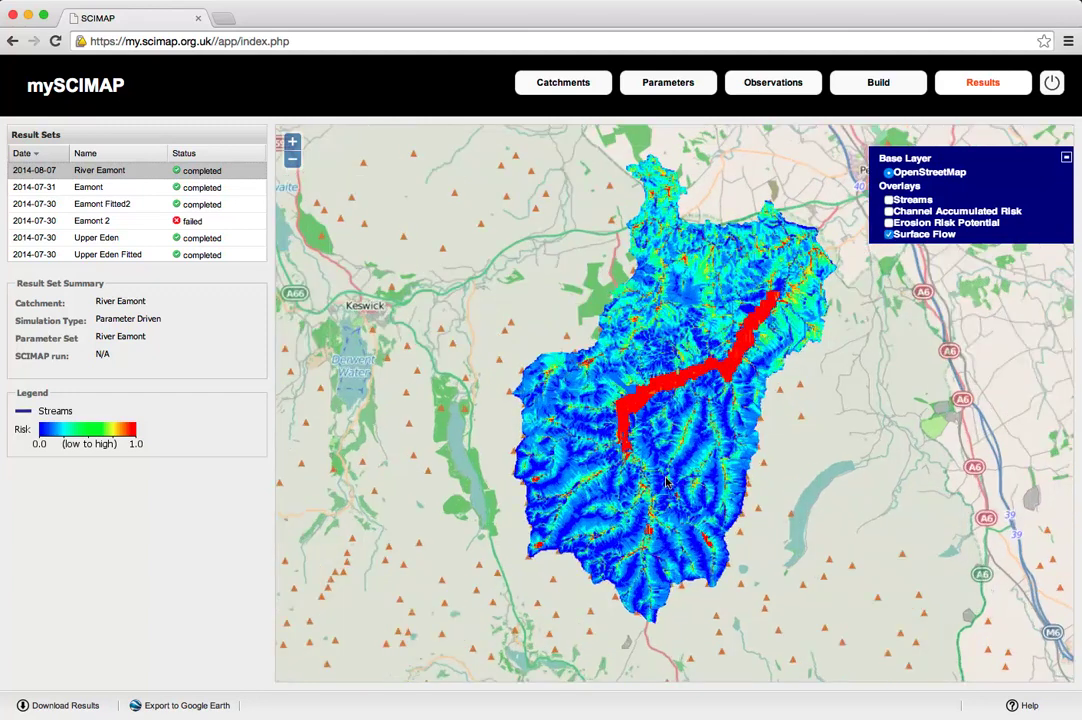
pyautogui.doubleClick(640, 480)
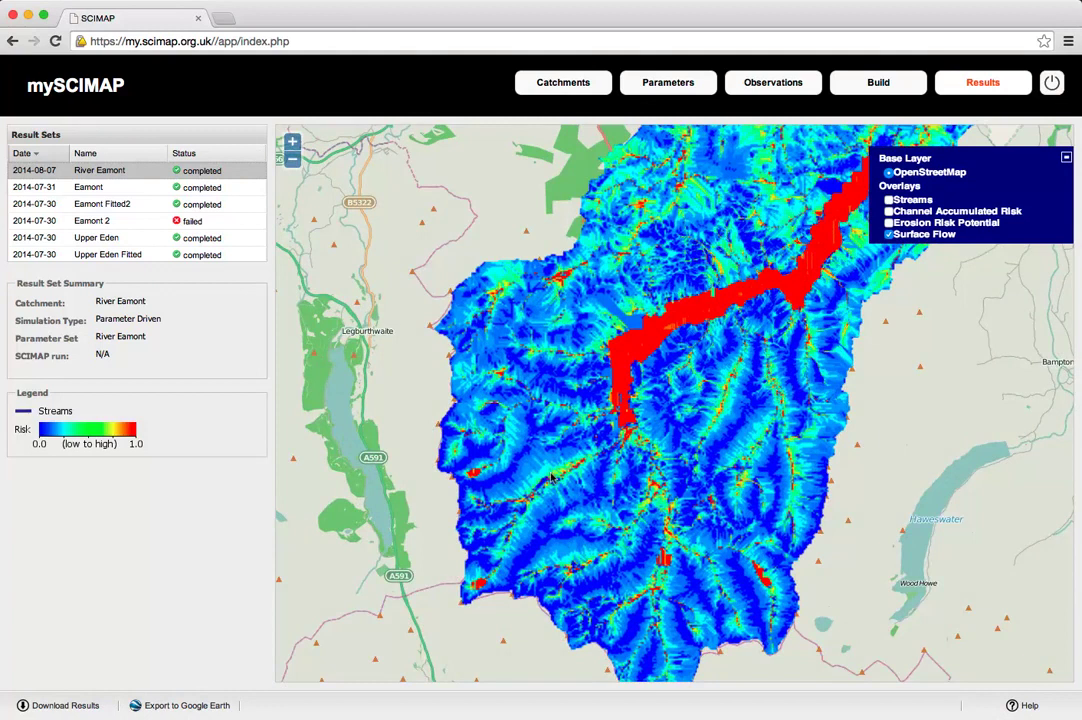
pyautogui.doubleClick(550, 478)
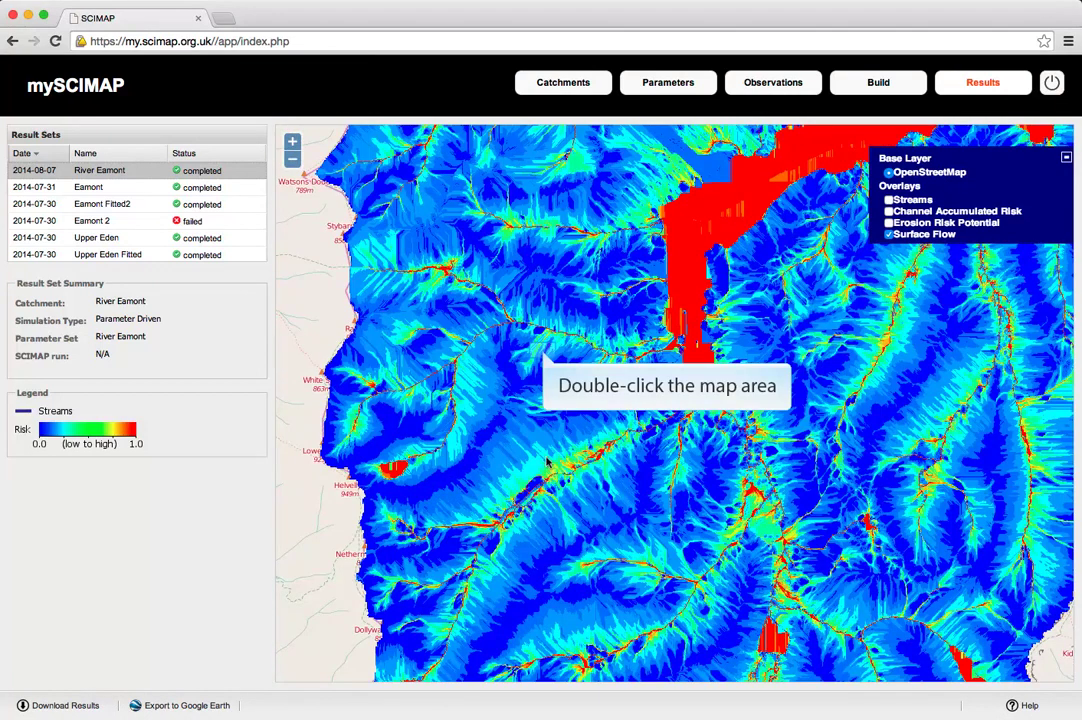
pyautogui.doubleClick(544, 353)
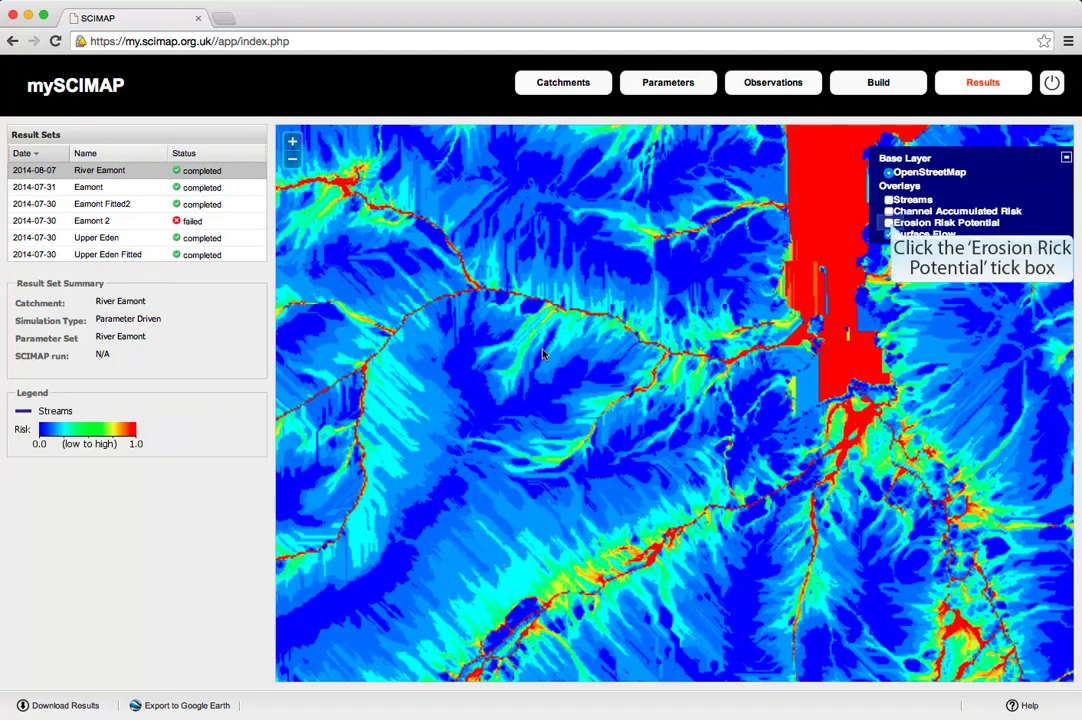
pyautogui.click(888, 222)
pyautogui.click(888, 222)
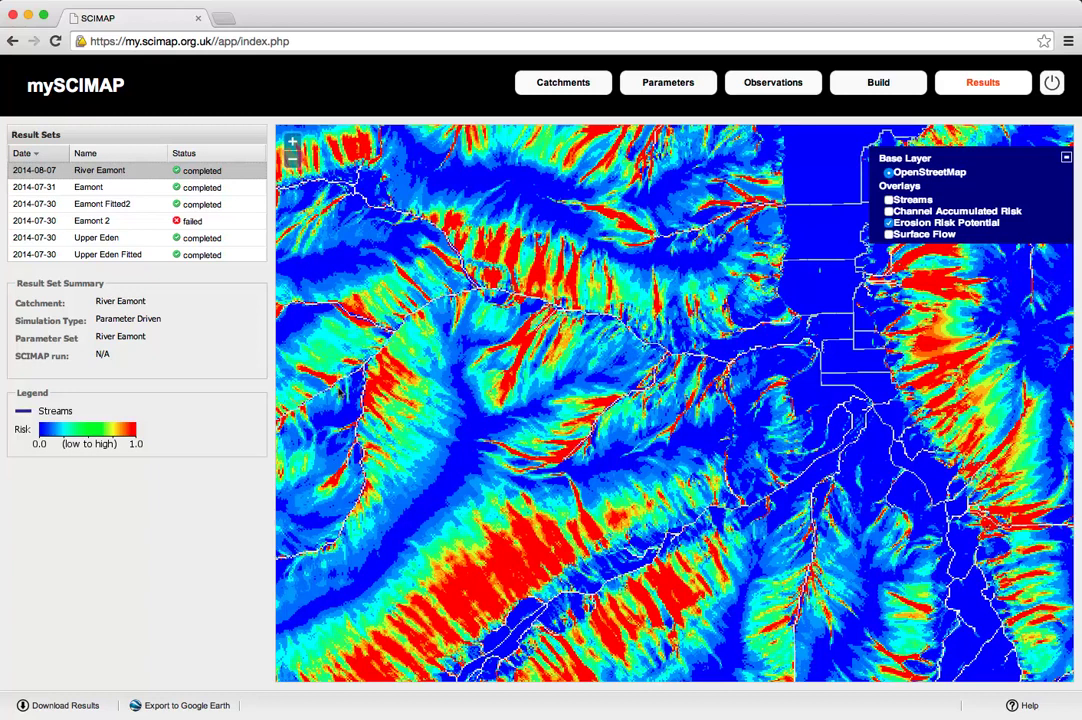
pyautogui.scroll(-1, 310, 570)
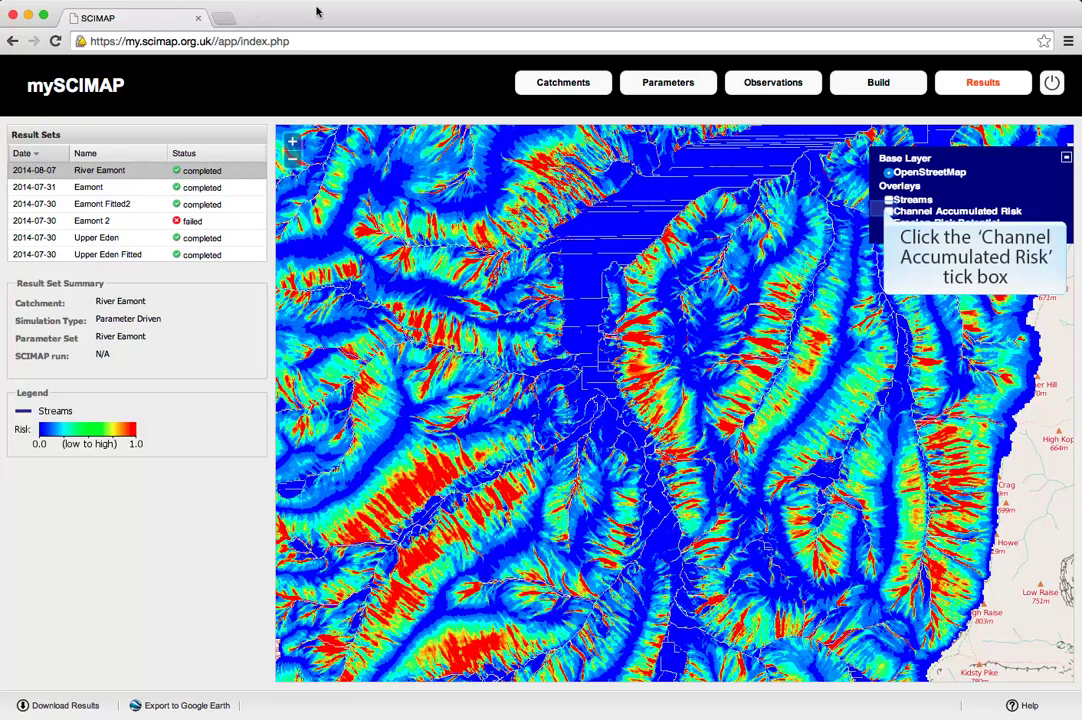
pyautogui.click(888, 211)
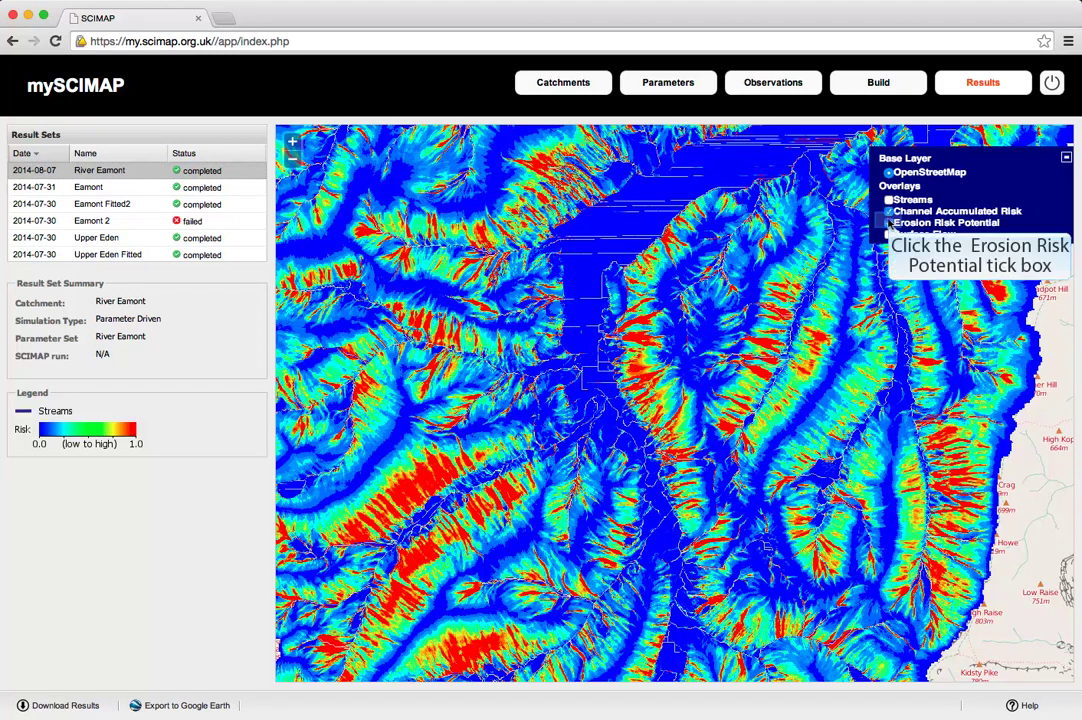
# Step: Hide Erosion Risk Potential and centre a close view on the streams near Hart Side
pyautogui.click(888, 222)
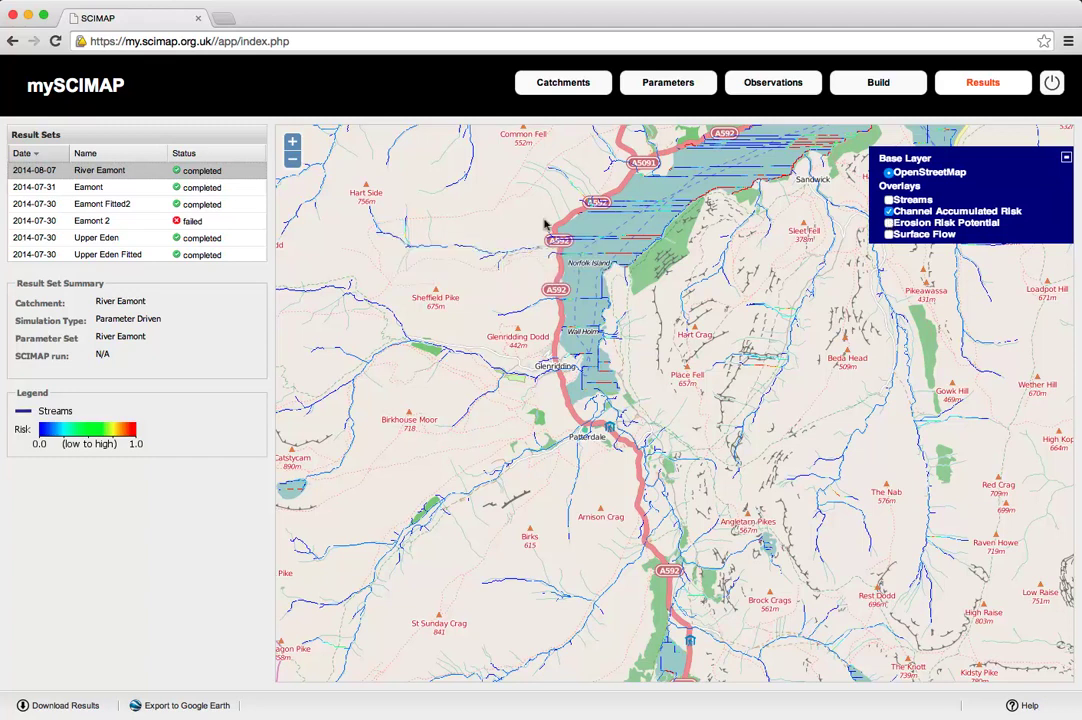
pyautogui.doubleClick(393, 234)
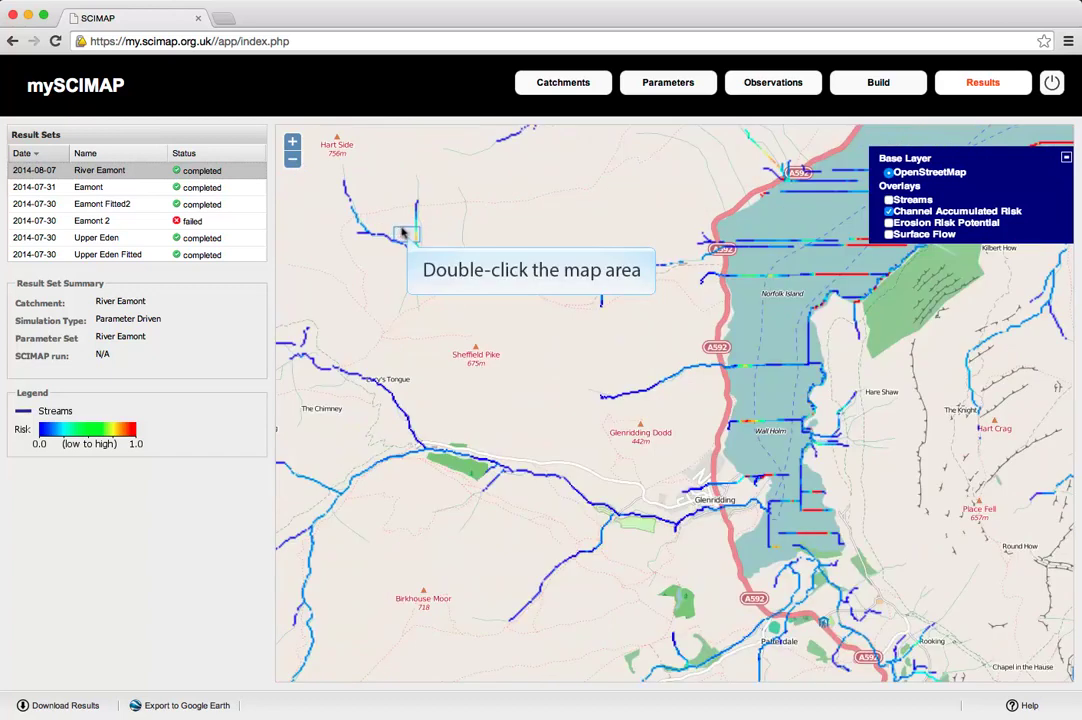
pyautogui.doubleClick(407, 236)
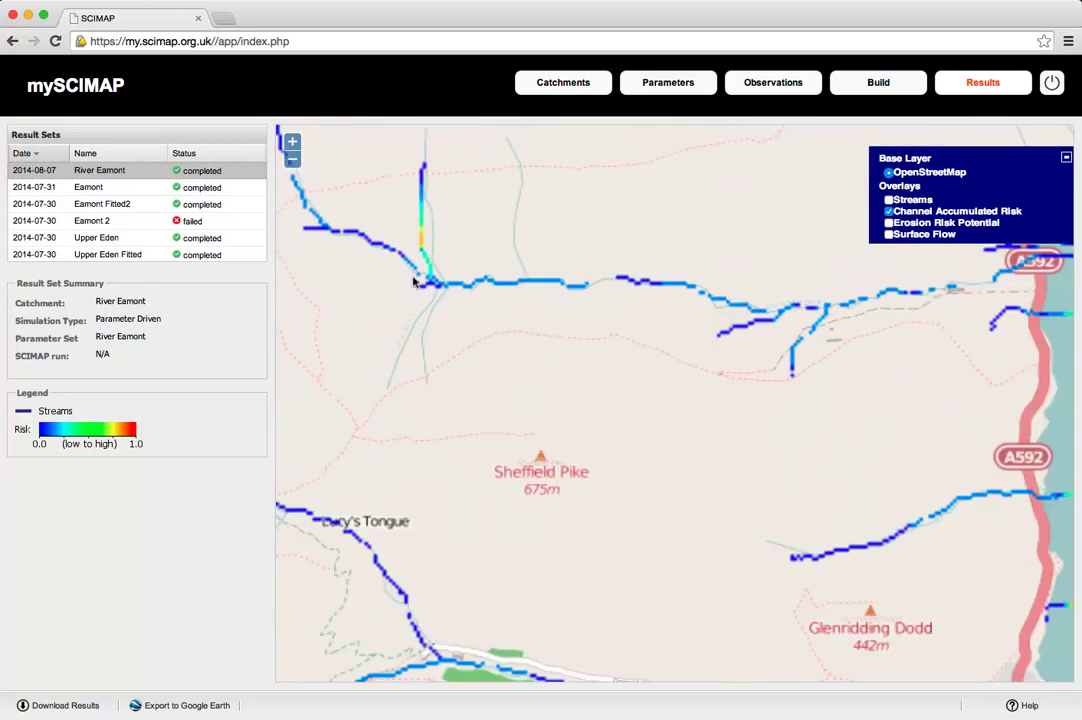
pyautogui.moveTo(440, 326); pyautogui.dragTo(588, 424)
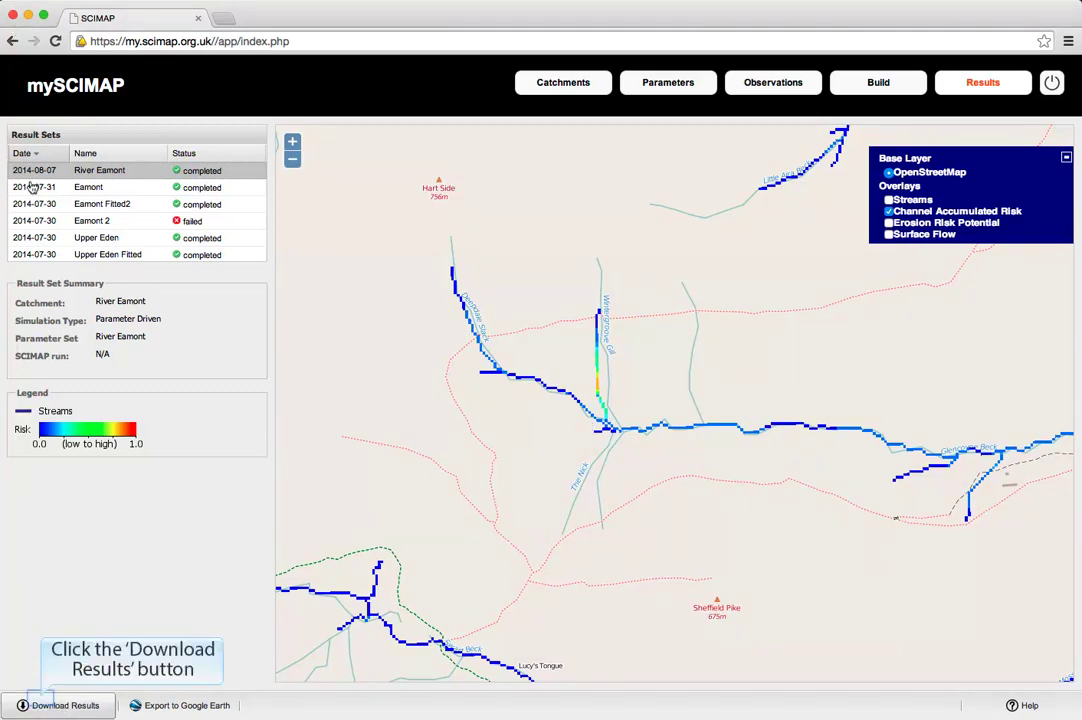
pyautogui.click(42, 704)
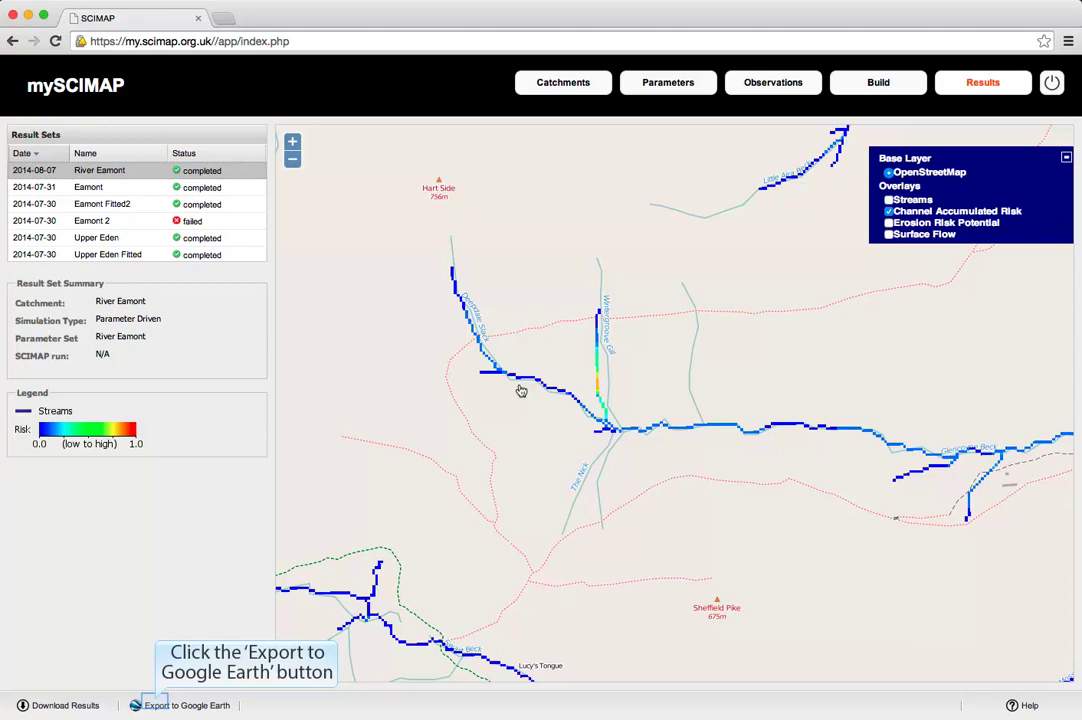
# Step: Export the River Eamont results as a Google Earth file and open it in Google Earth Pro
pyautogui.click(155, 703)
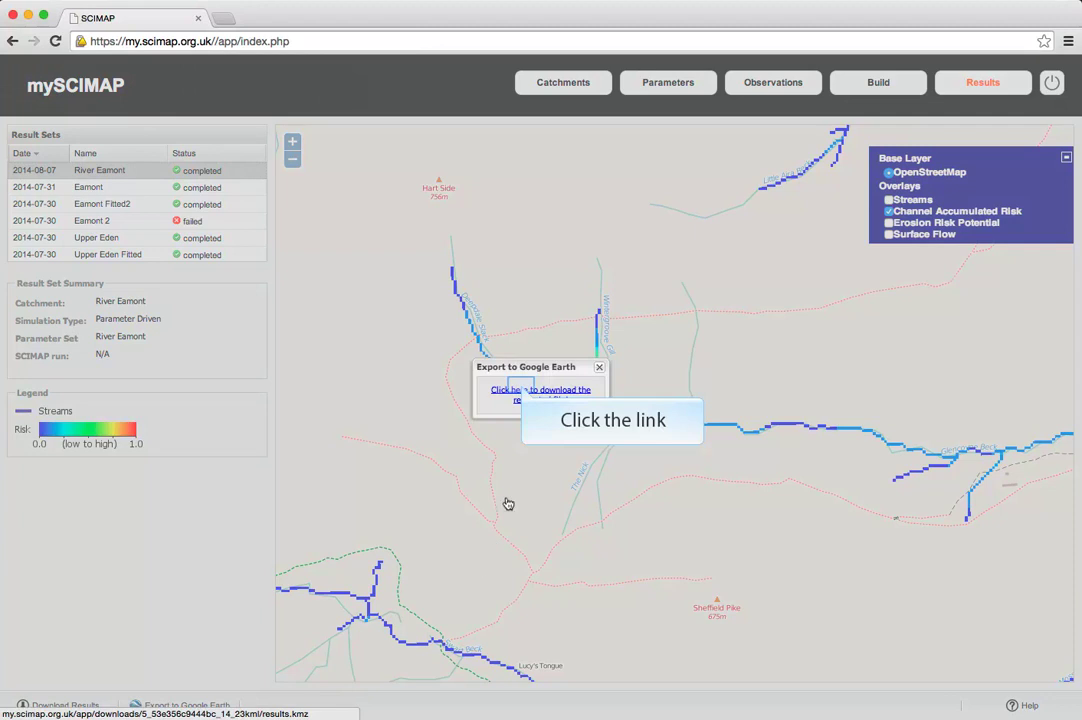
pyautogui.click(505, 390)
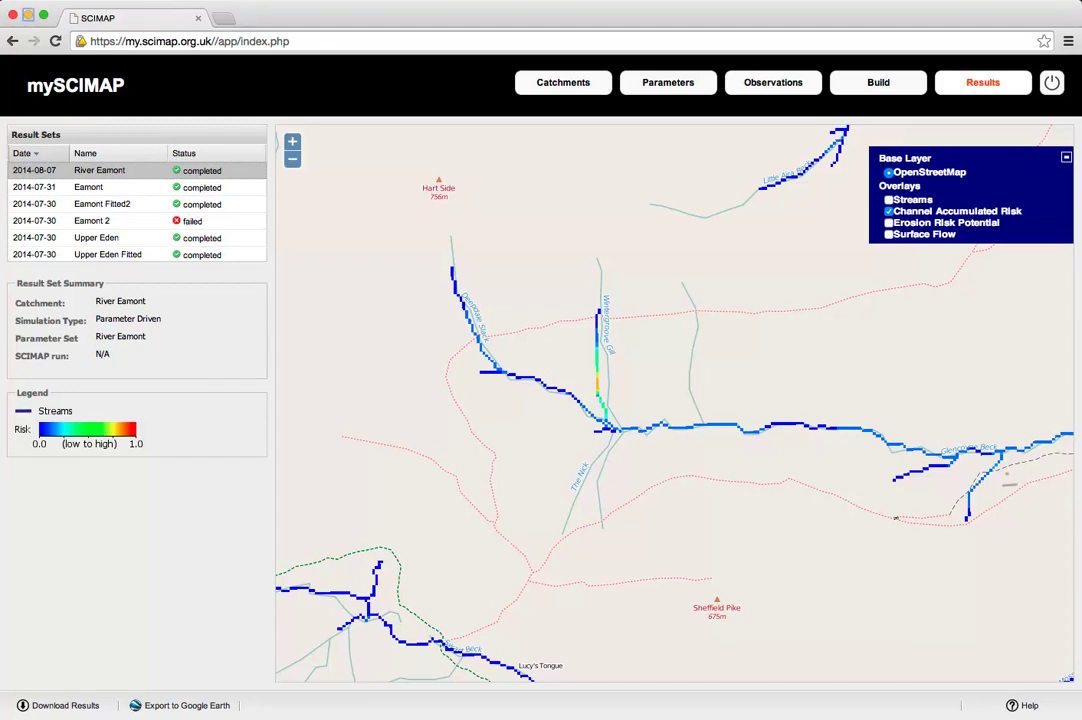
pyautogui.click(28, 14)
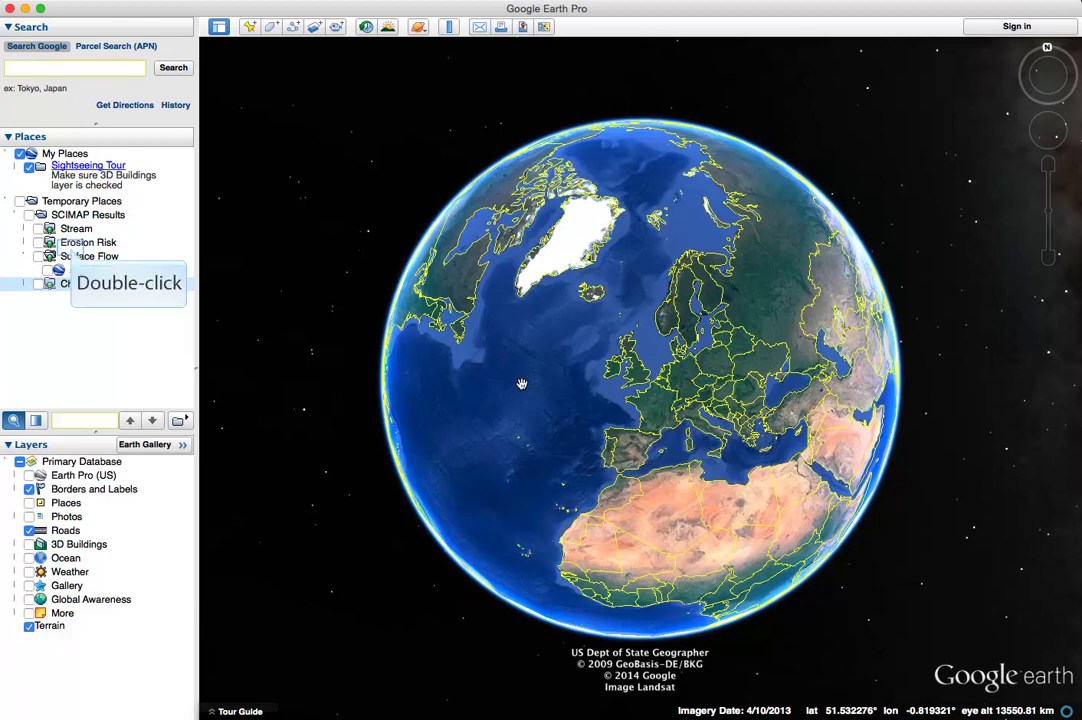
# Step: Fly to the Surface Flow layer, switch it on, and zoom toward Glenridding
pyautogui.doubleClick(68, 254)
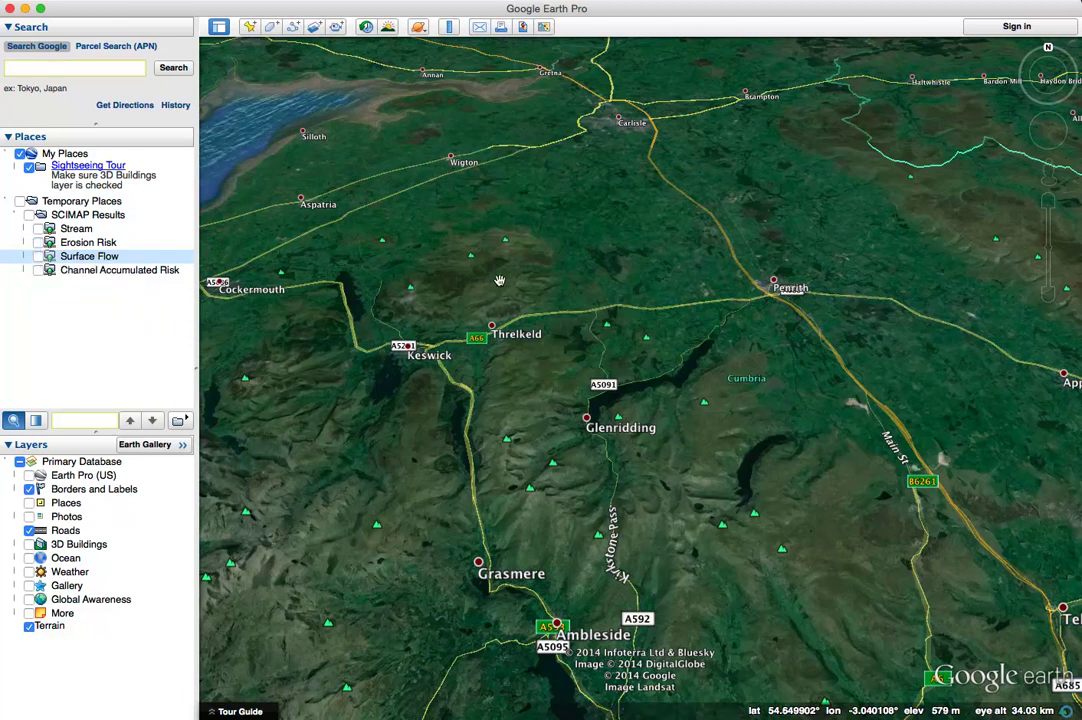
pyautogui.moveTo(499, 280); pyautogui.dragTo(510, 314)
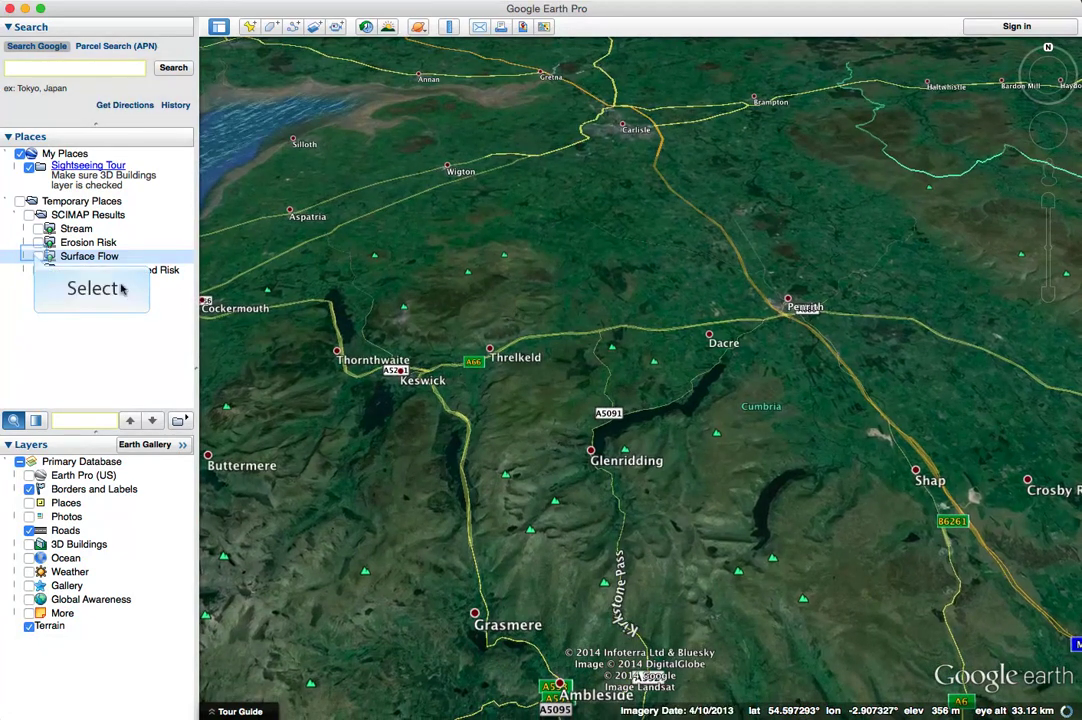
pyautogui.click(36, 256)
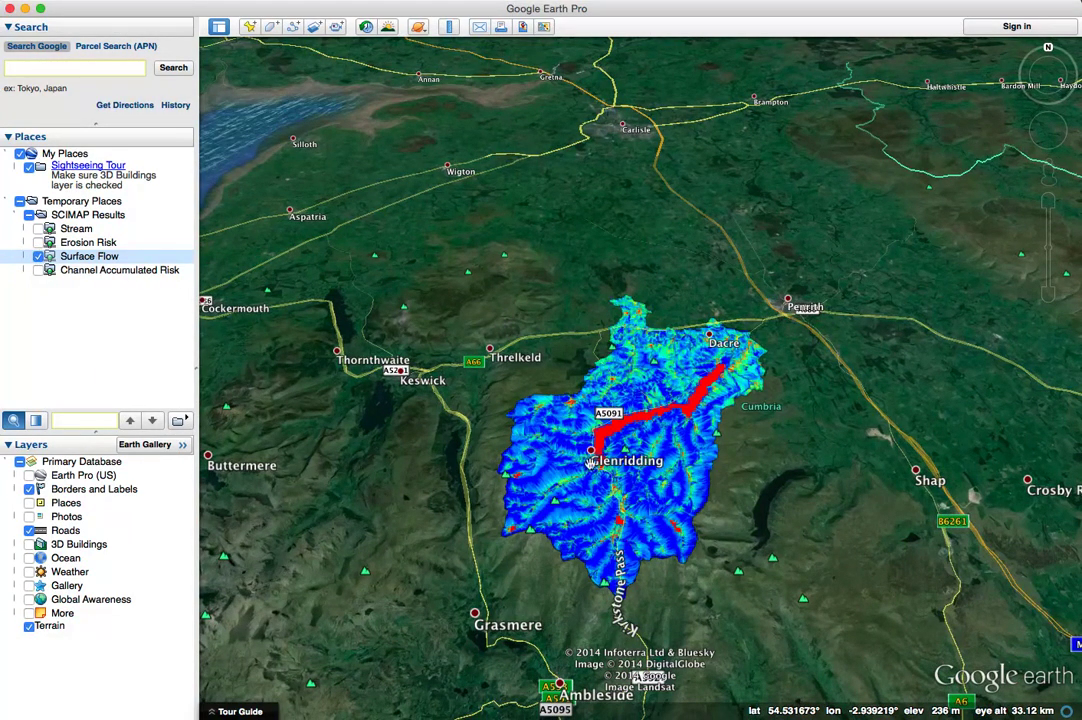
pyautogui.scroll(5, 591, 461)
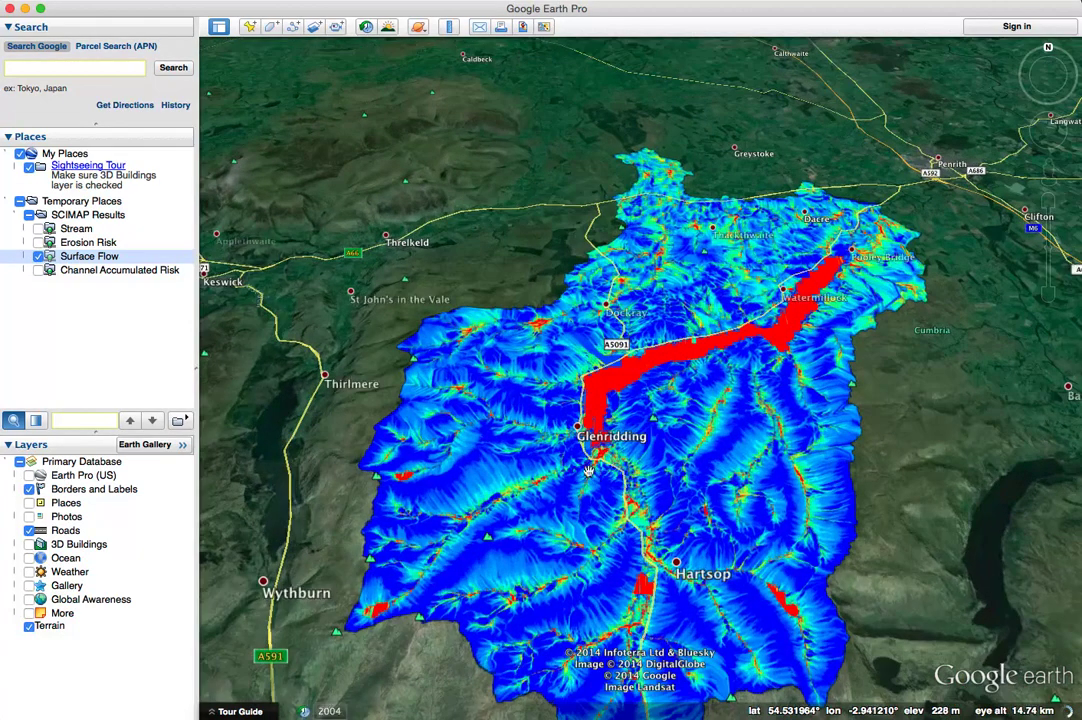
# Step: Show the Erosion Risk layer, rotate the view and zoom in on Hartsop's red high-risk slopes
pyautogui.click(37, 242)
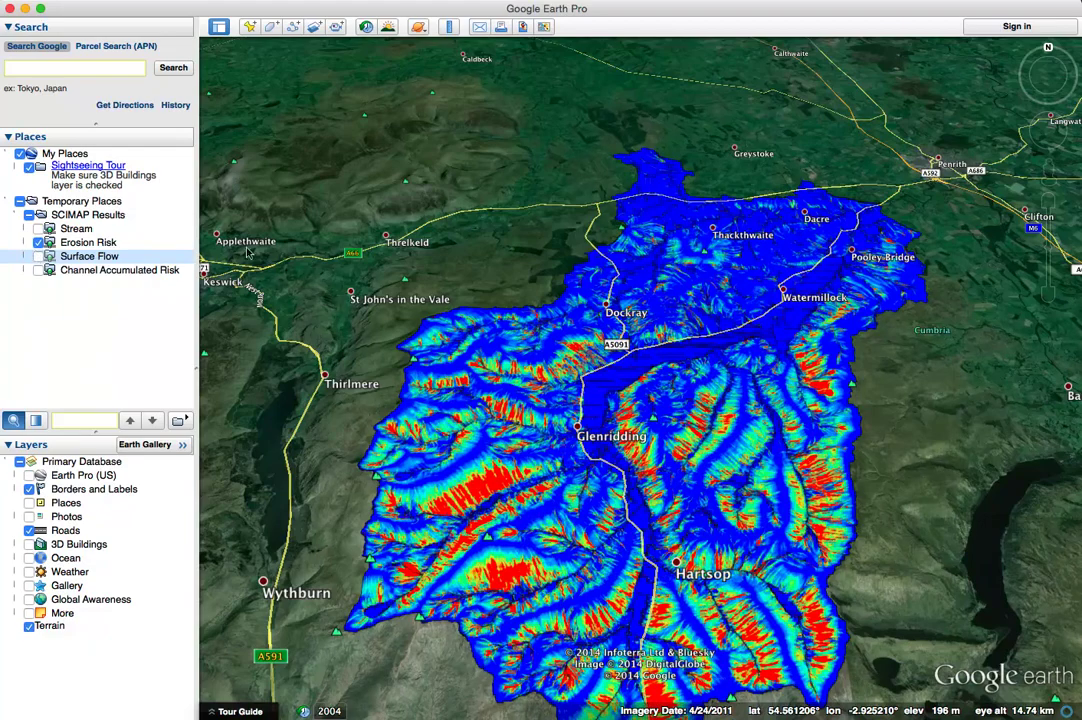
pyautogui.moveTo(1047, 50)
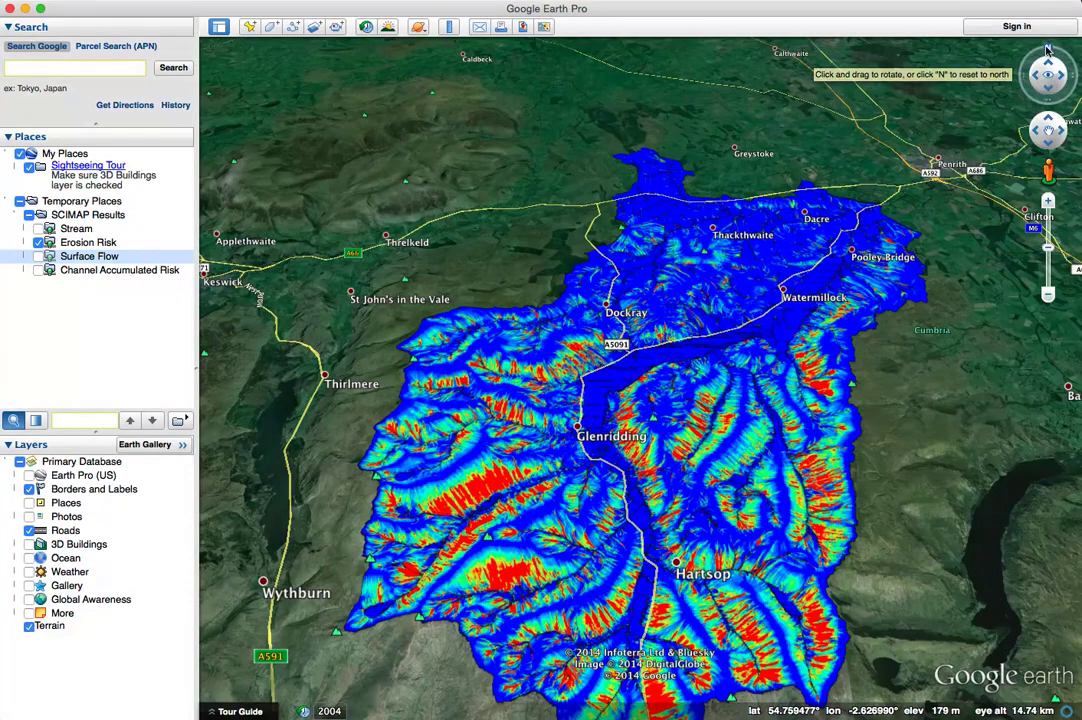
pyautogui.moveTo(1047, 50); pyautogui.dragTo(1040, 108)
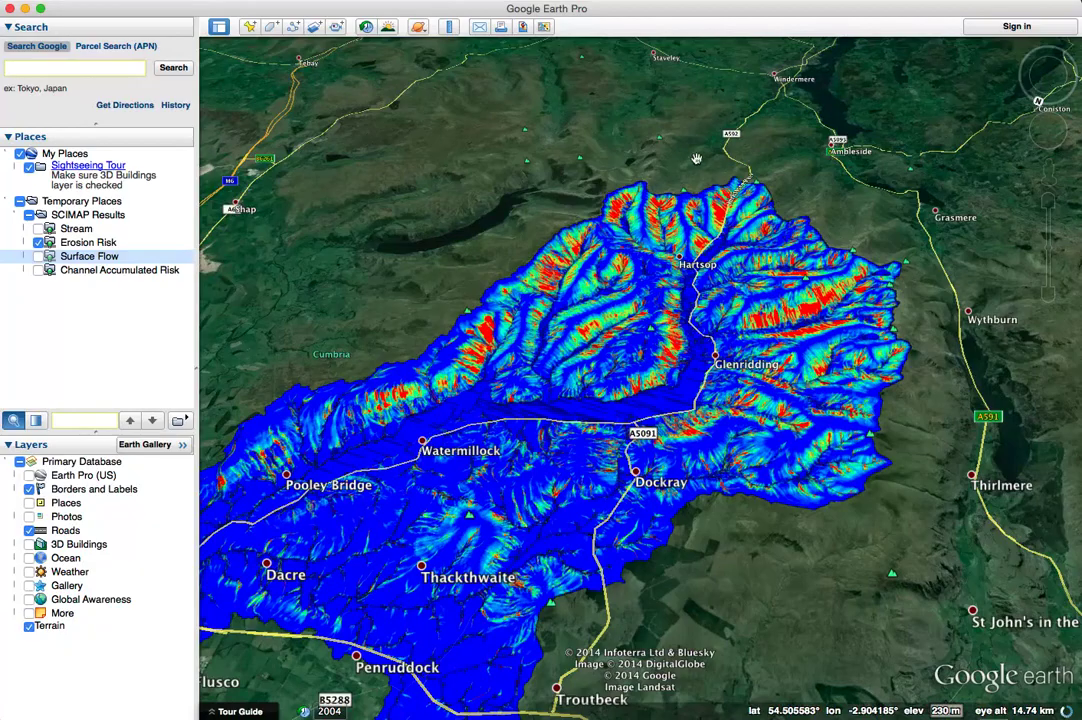
pyautogui.doubleClick(665, 240)
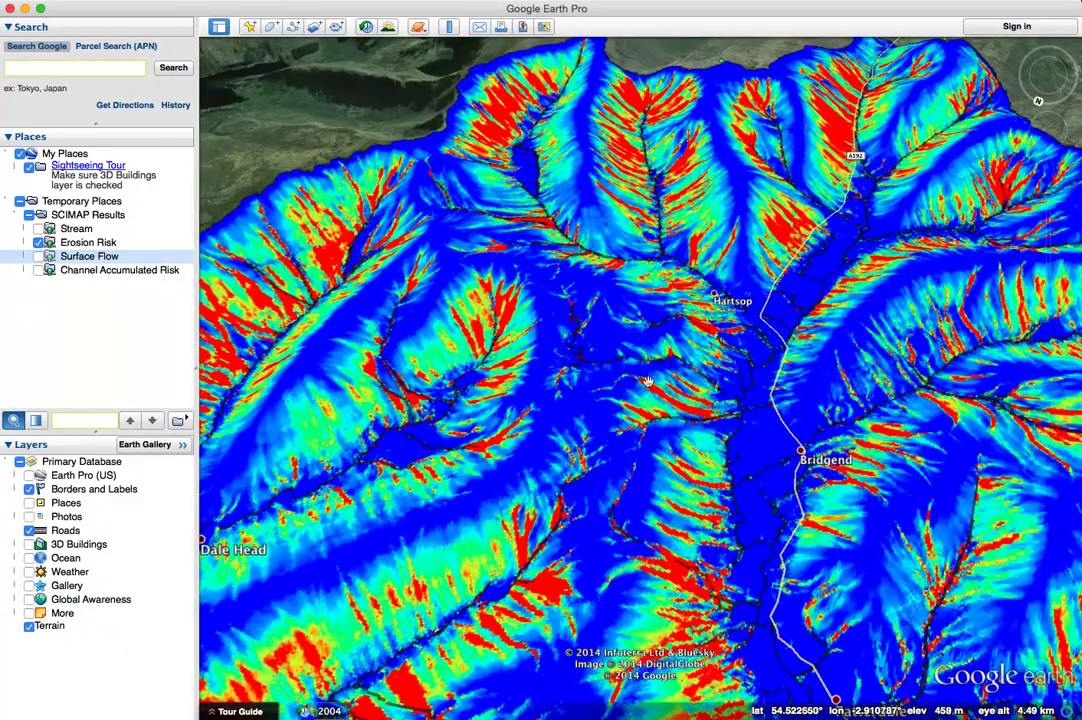
pyautogui.press('Up')
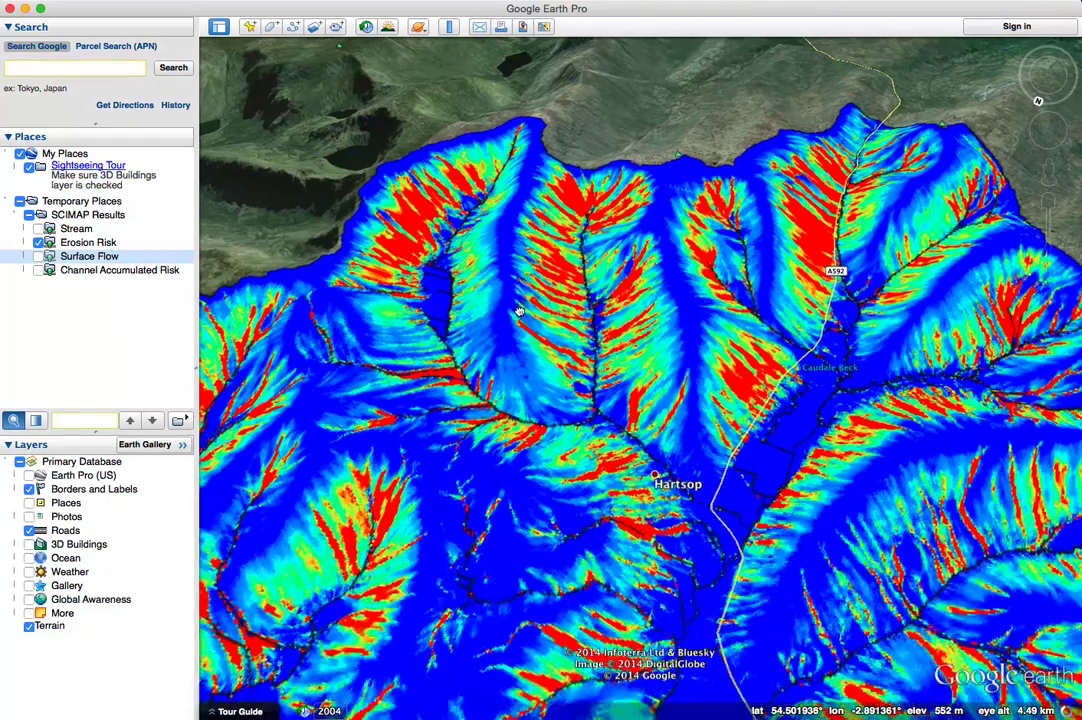
pyautogui.click(35, 243)
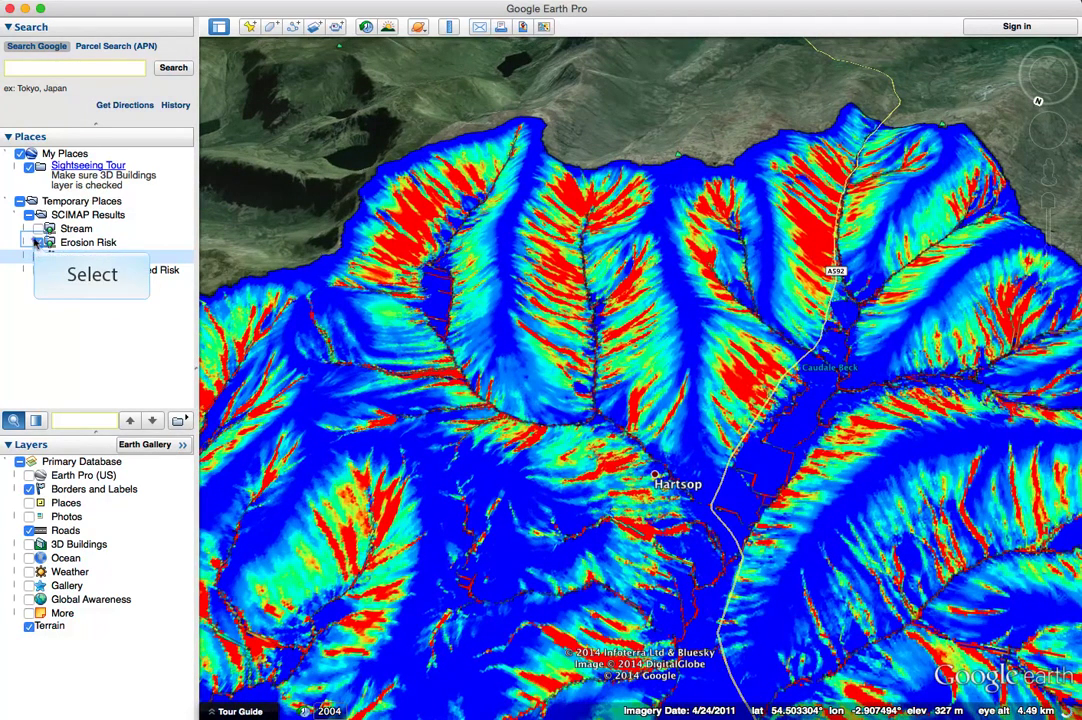
# Step: Hide Erosion Risk and Surface Flow so only Channel Accumulated Risk is shown
pyautogui.click(35, 243)
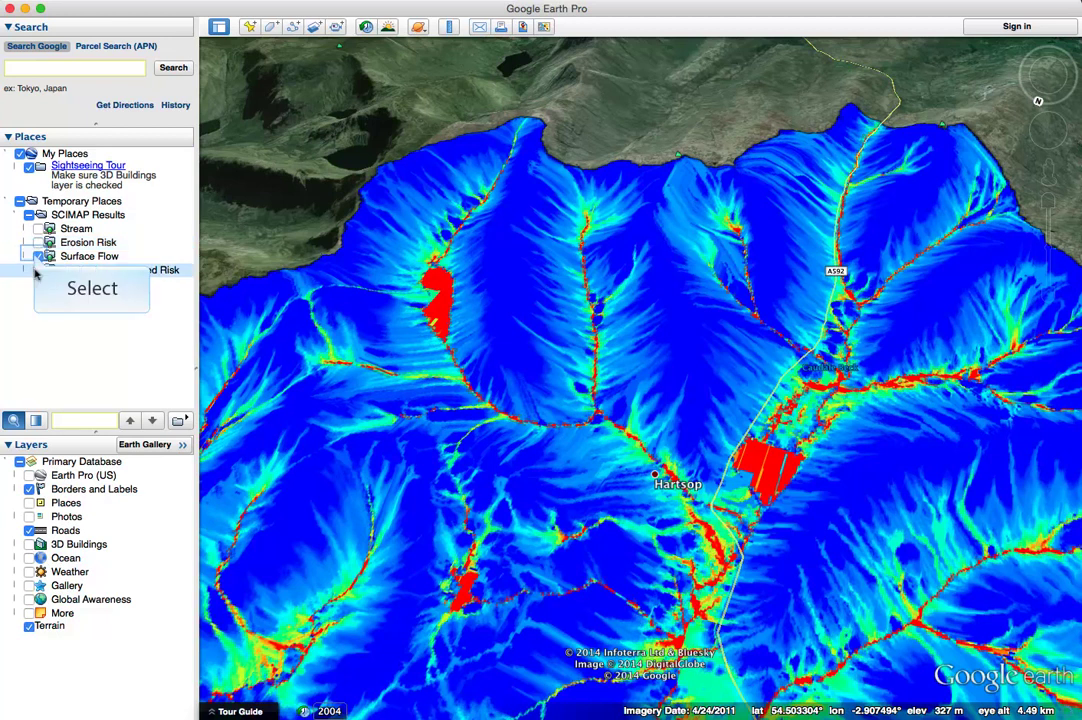
pyautogui.click(37, 256)
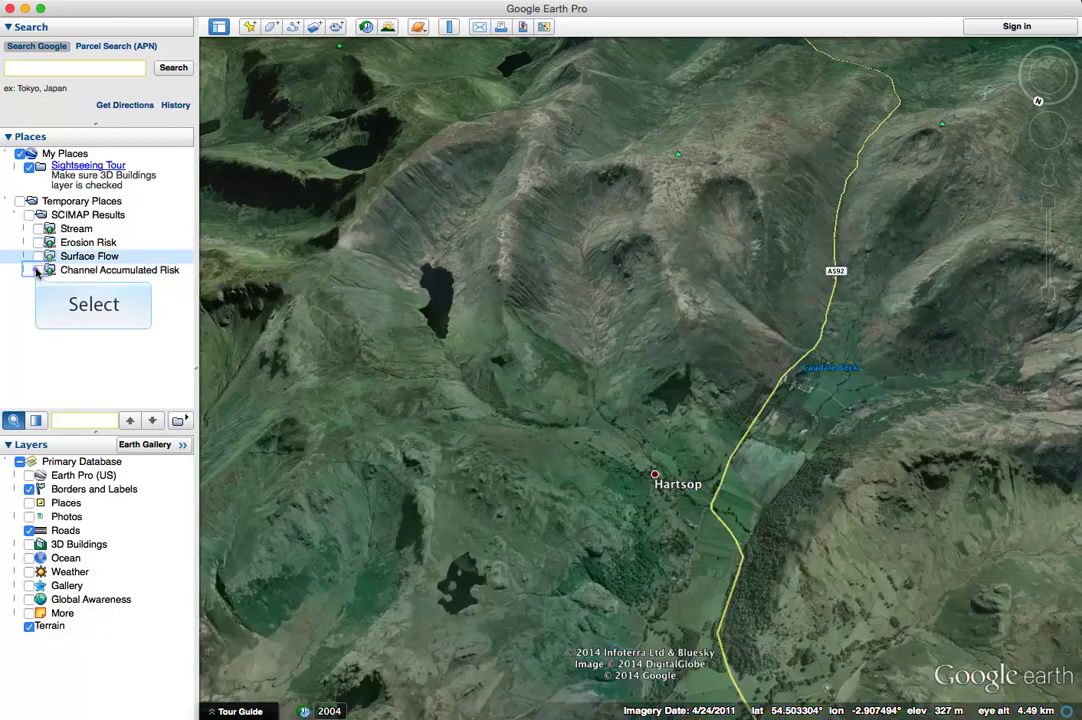
pyautogui.click(37, 270)
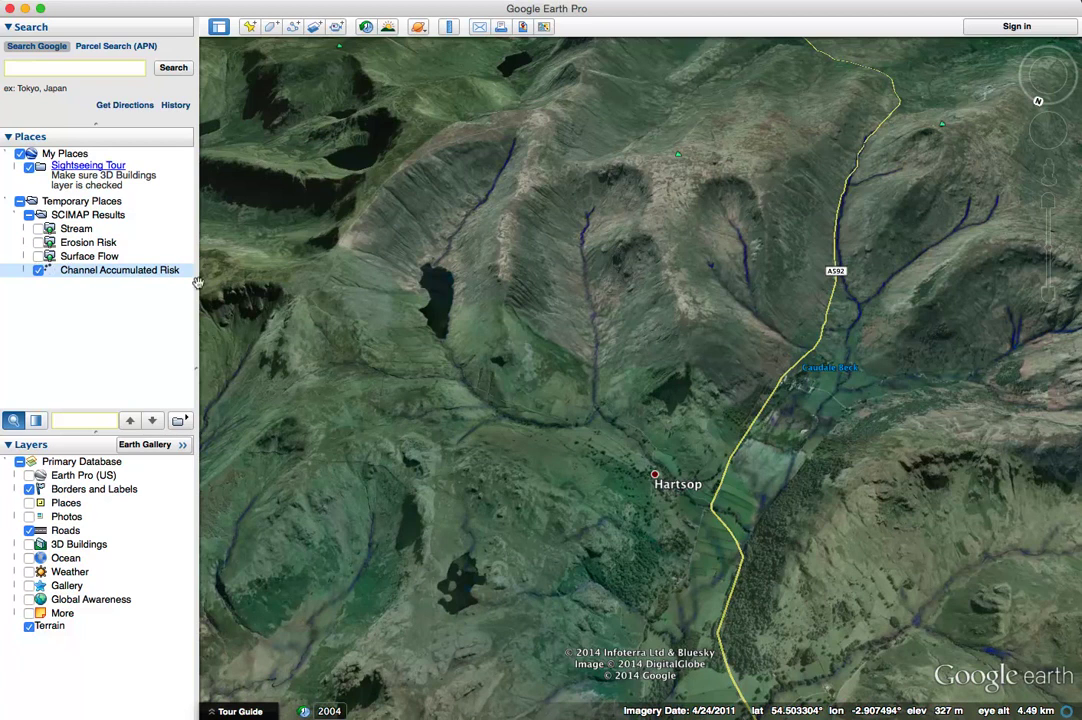
# Step: Pan along the stream network past Bridgend, Dale Head, Martindale and Patterdale, ending on Hartsop
pyautogui.moveTo(449, 578); pyautogui.dragTo(609, 495)
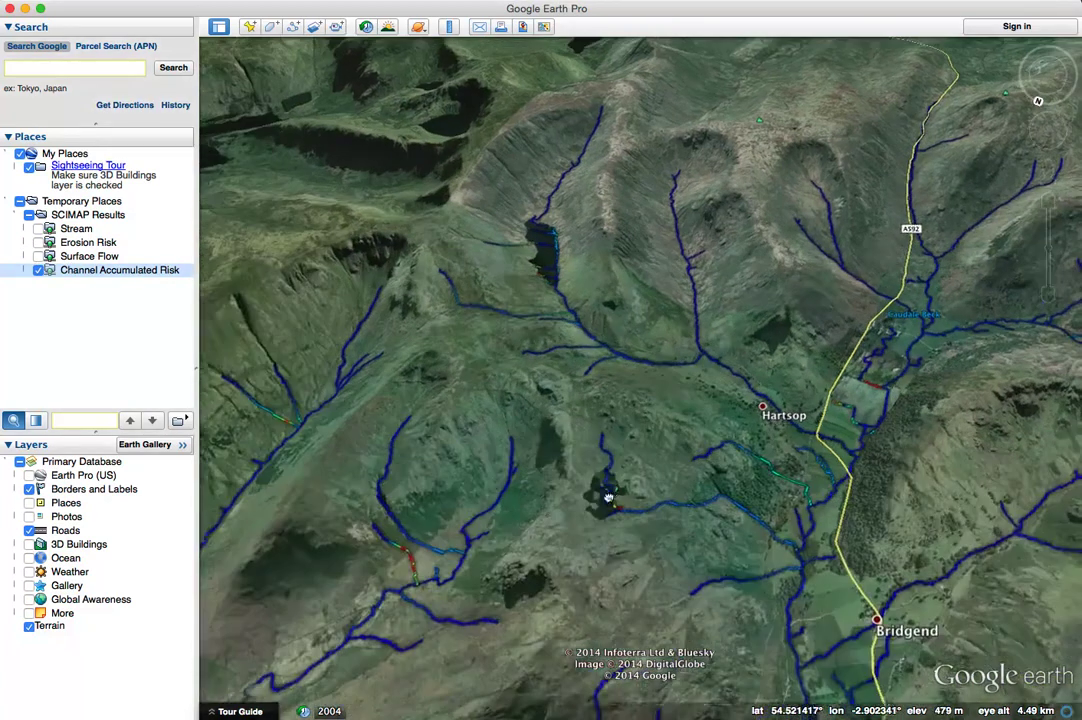
pyautogui.moveTo(363, 538); pyautogui.dragTo(481, 553)
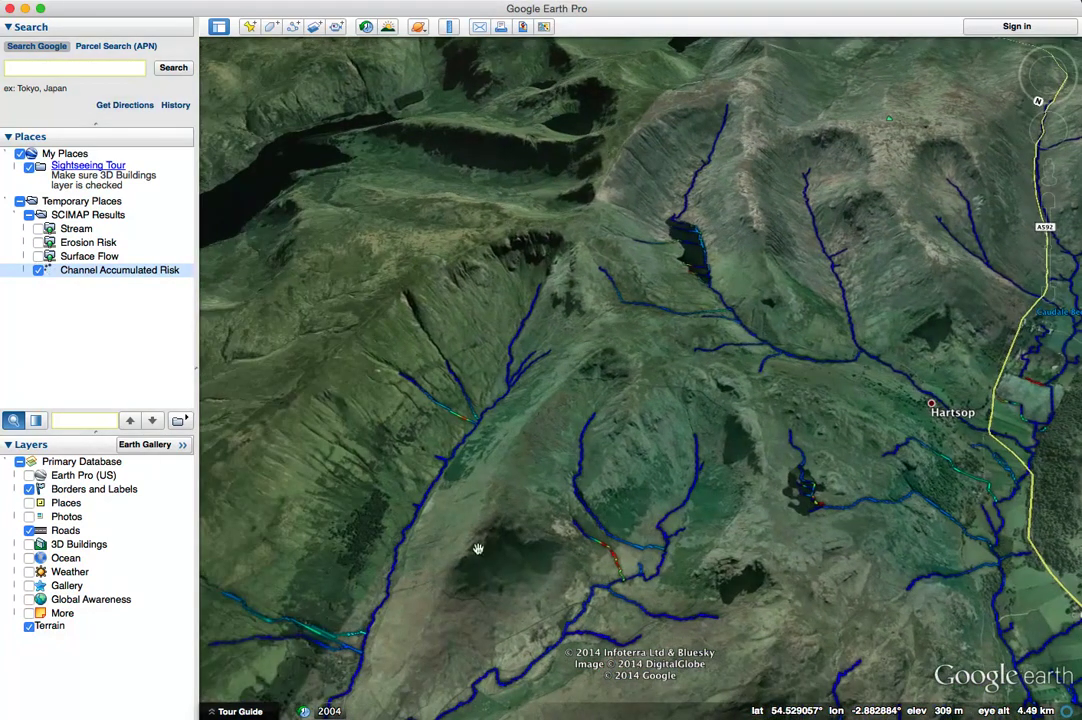
pyautogui.moveTo(307, 582); pyautogui.dragTo(502, 505)
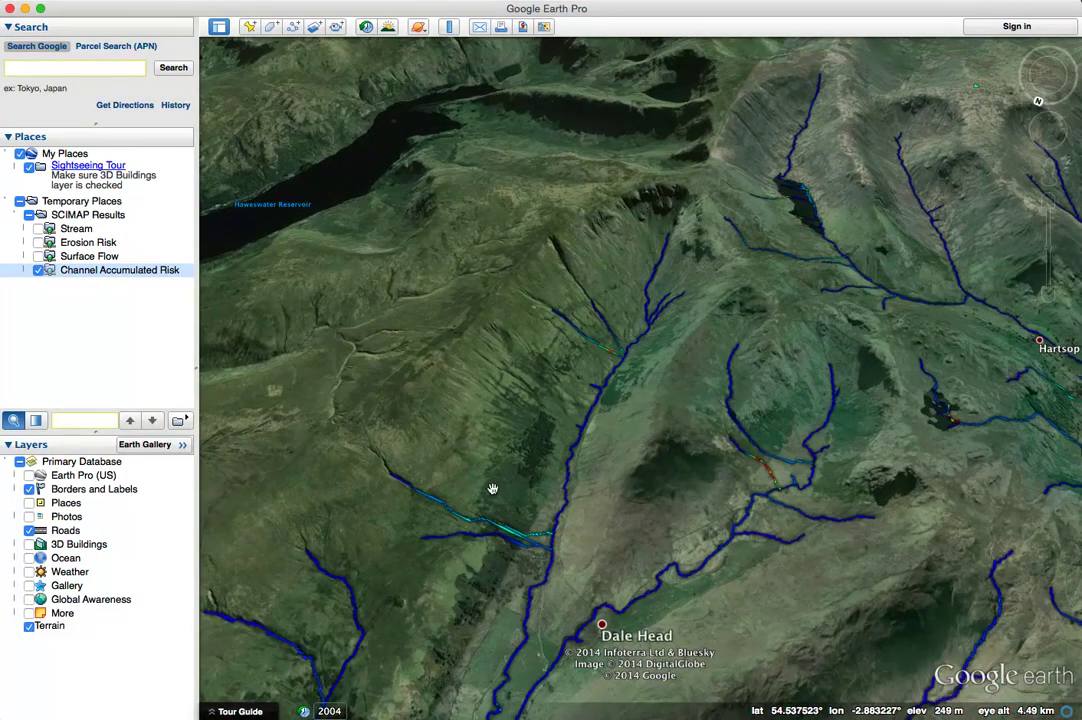
pyautogui.moveTo(668, 559); pyautogui.dragTo(647, 425)
pyautogui.moveTo(793, 607); pyautogui.dragTo(678, 406)
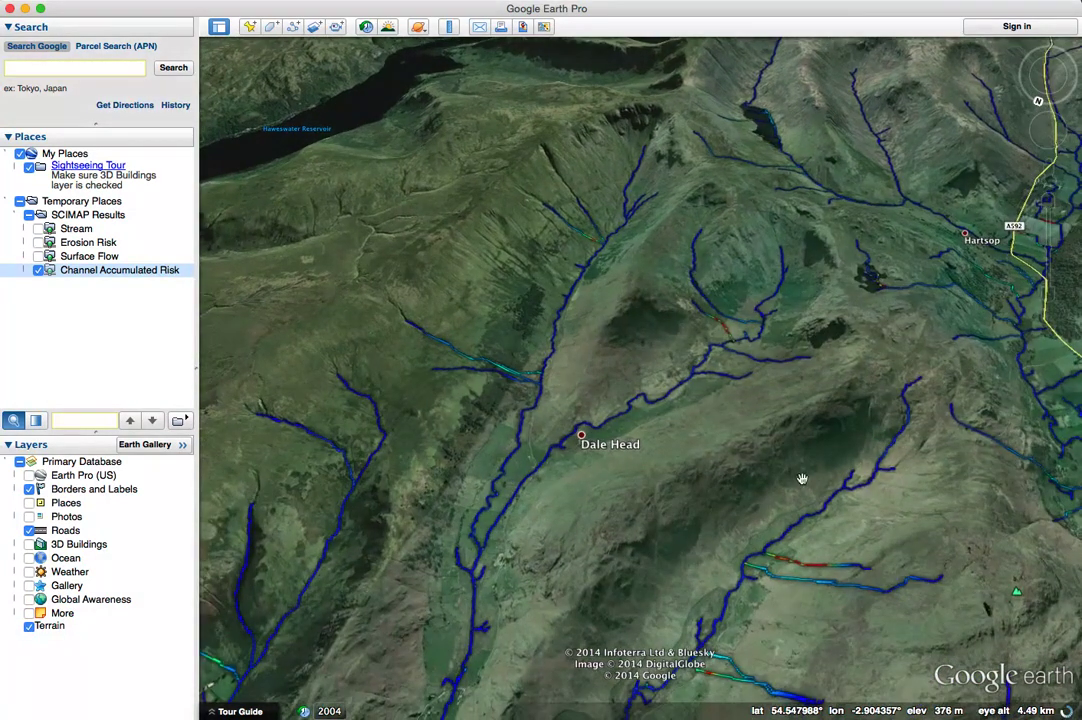
pyautogui.moveTo(412, 513); pyautogui.dragTo(660, 484)
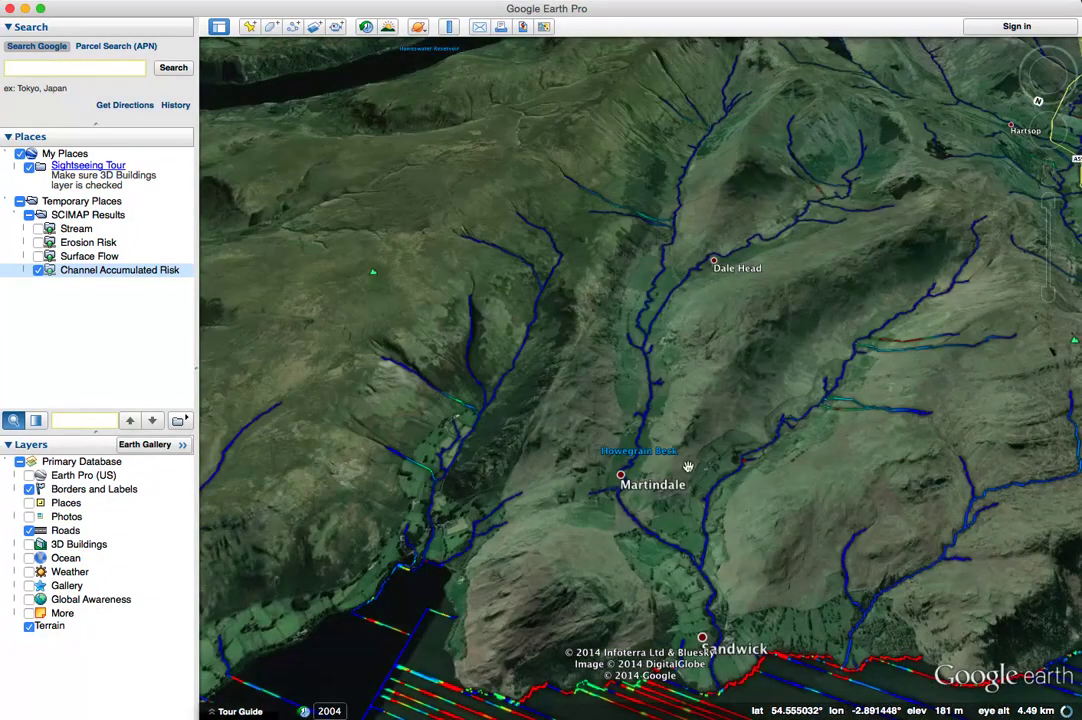
pyautogui.moveTo(642, 355); pyautogui.dragTo(410, 536)
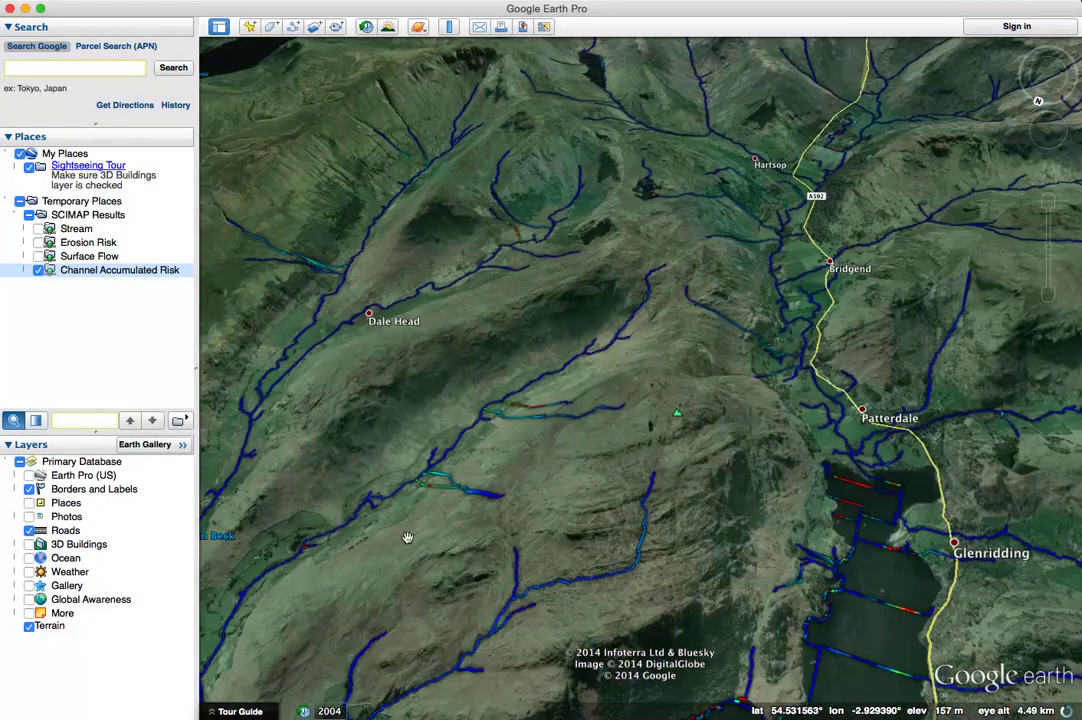
pyautogui.moveTo(785, 420); pyautogui.dragTo(690, 546)
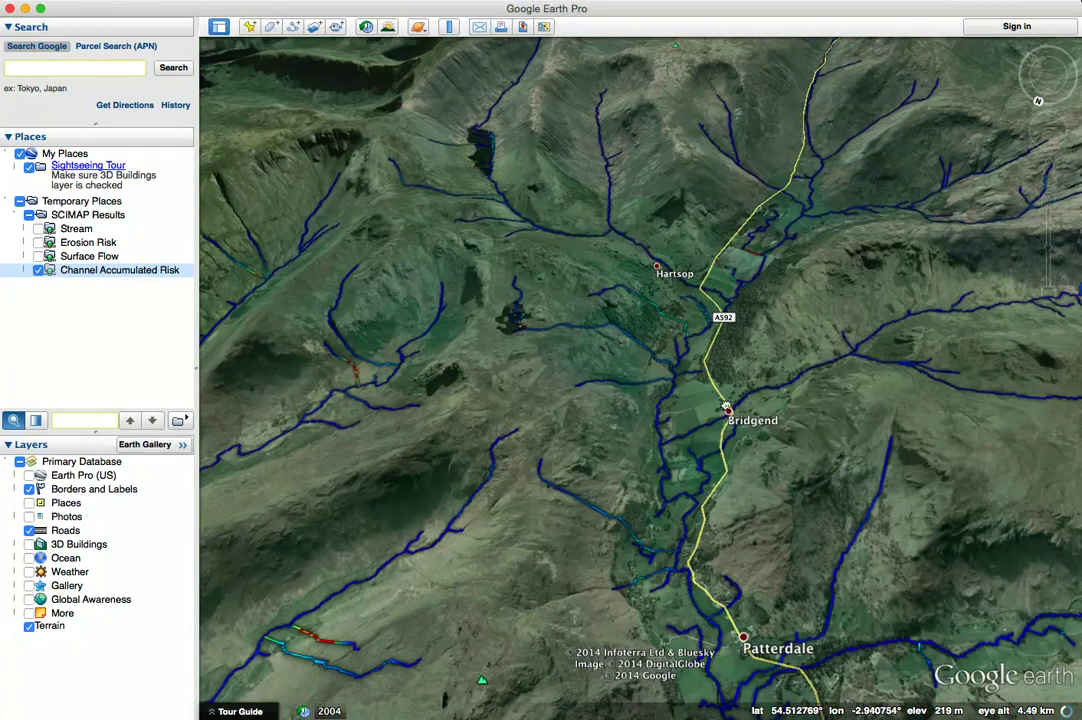
pyautogui.moveTo(842, 330); pyautogui.dragTo(692, 400)
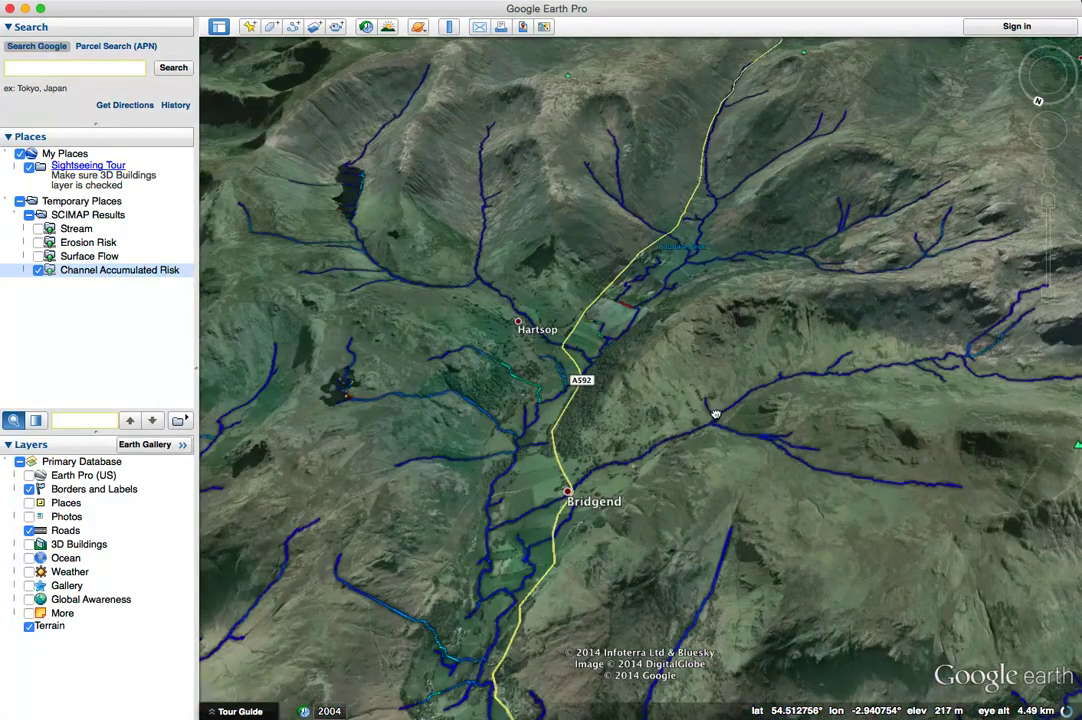
# Step: Re-enable Surface Flow and Erosion Risk, view erosion near Bridgend, then return to the mySCIMAP browser
pyautogui.click(35, 256)
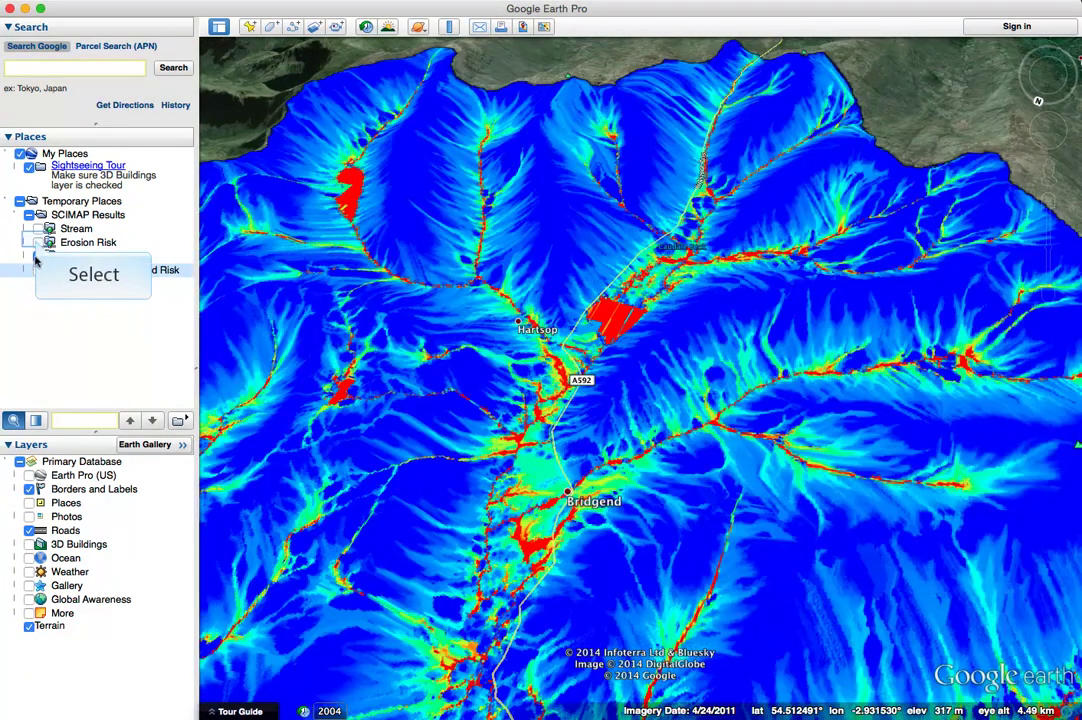
pyautogui.click(37, 242)
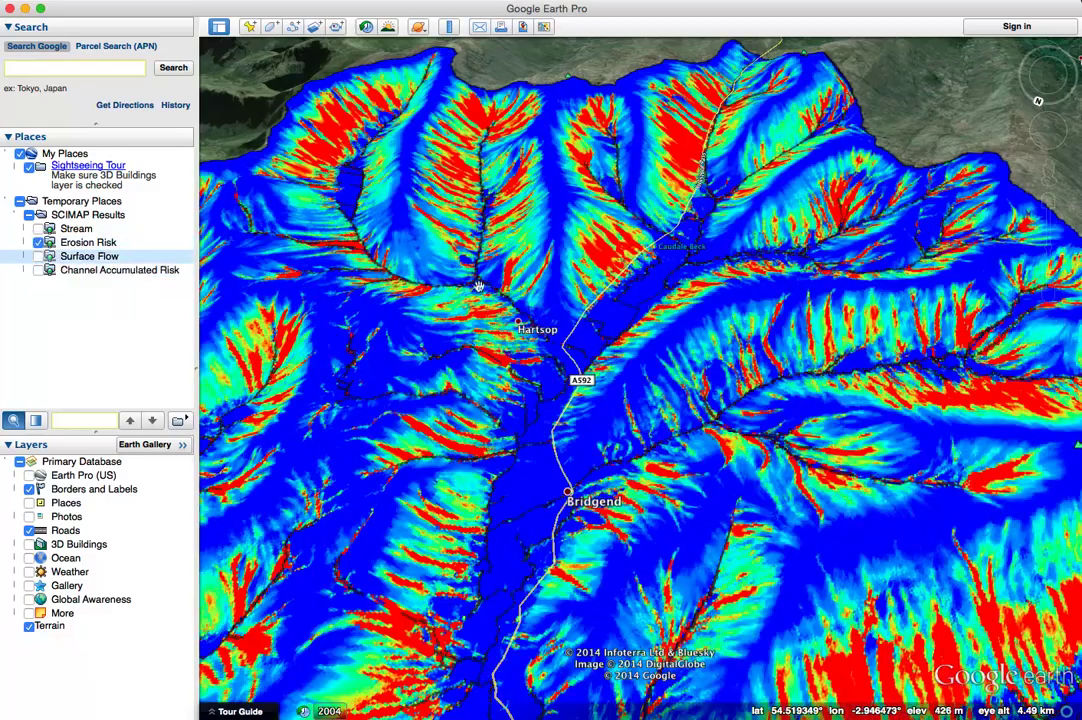
pyautogui.scroll(5, 729, 477)
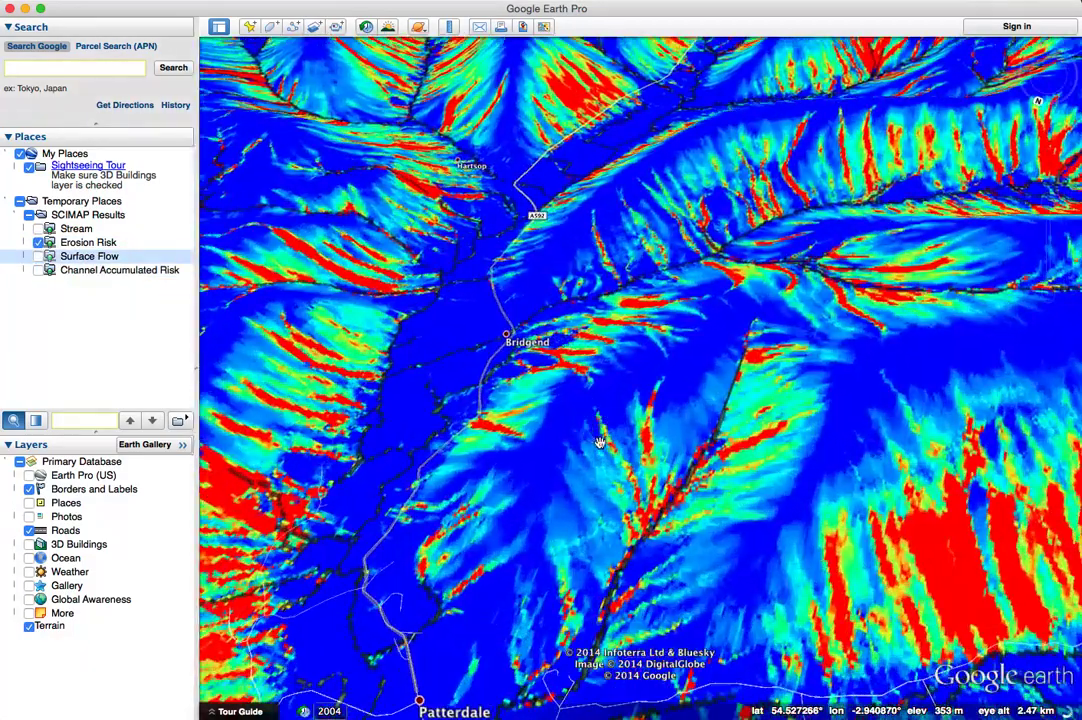
pyautogui.moveTo(600, 443); pyautogui.dragTo(738, 492)
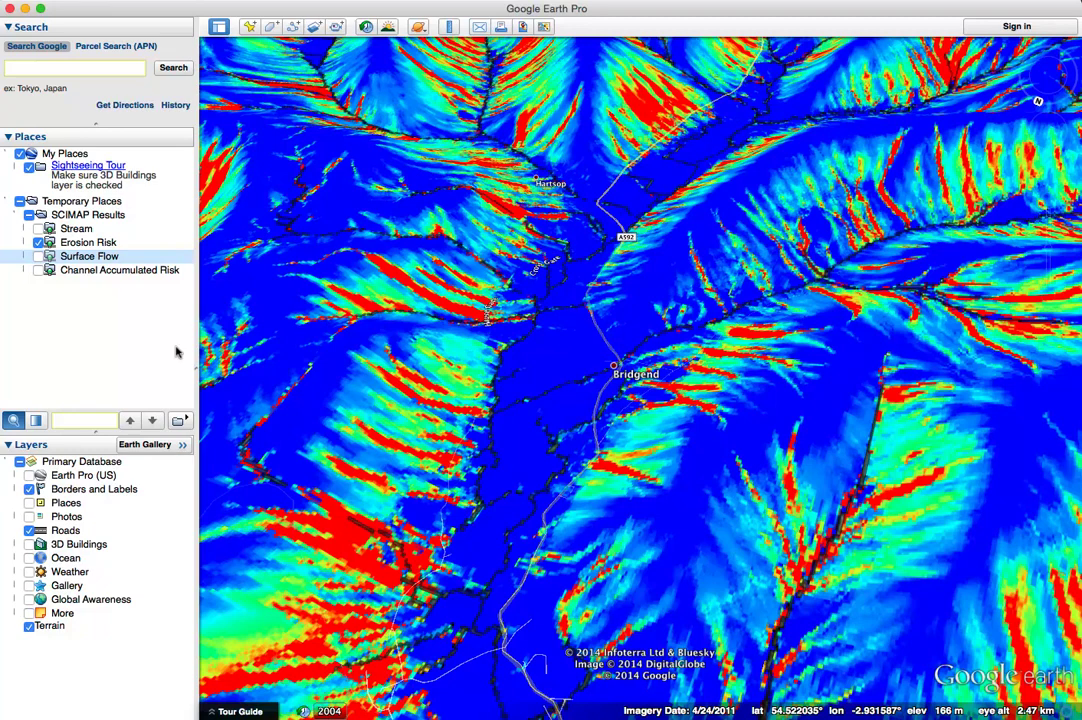
pyautogui.press('super+Tab')
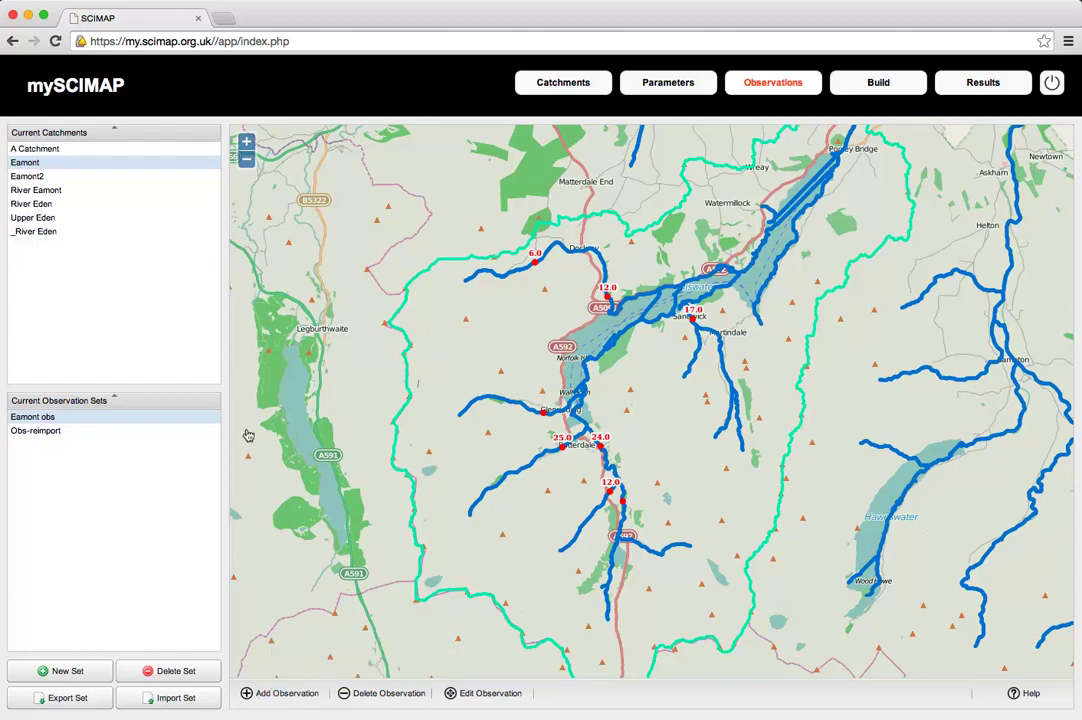
# Step: Add a 35.0 observation on the western tributary channel to Eamont obs
pyautogui.click(272, 693)
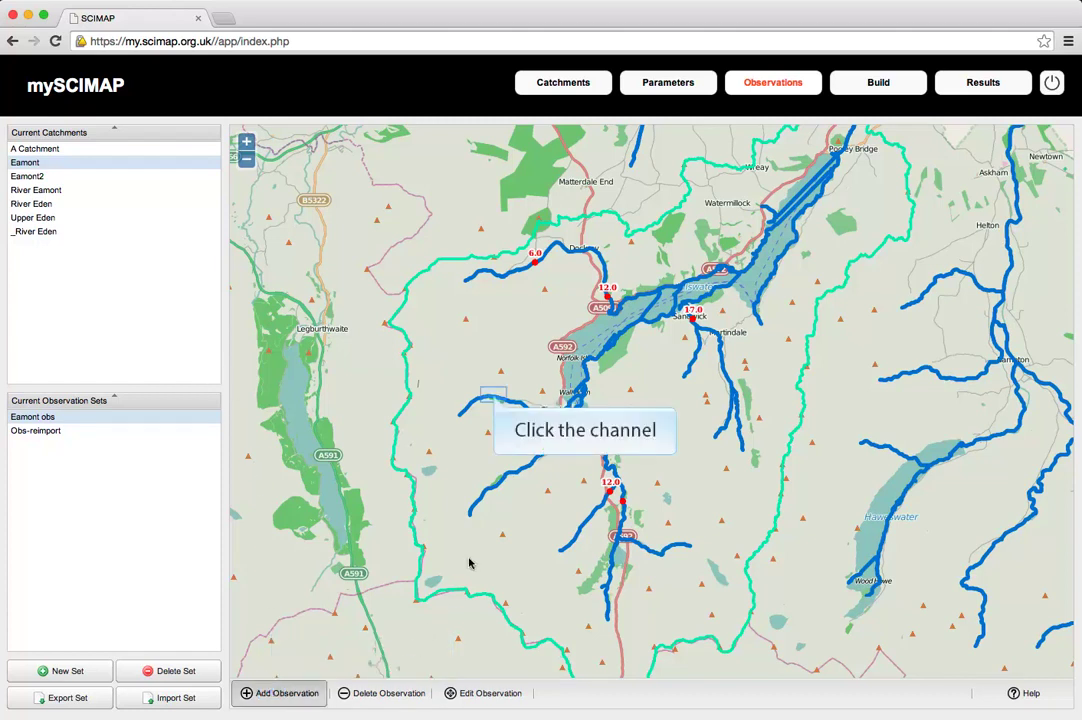
pyautogui.click(494, 398)
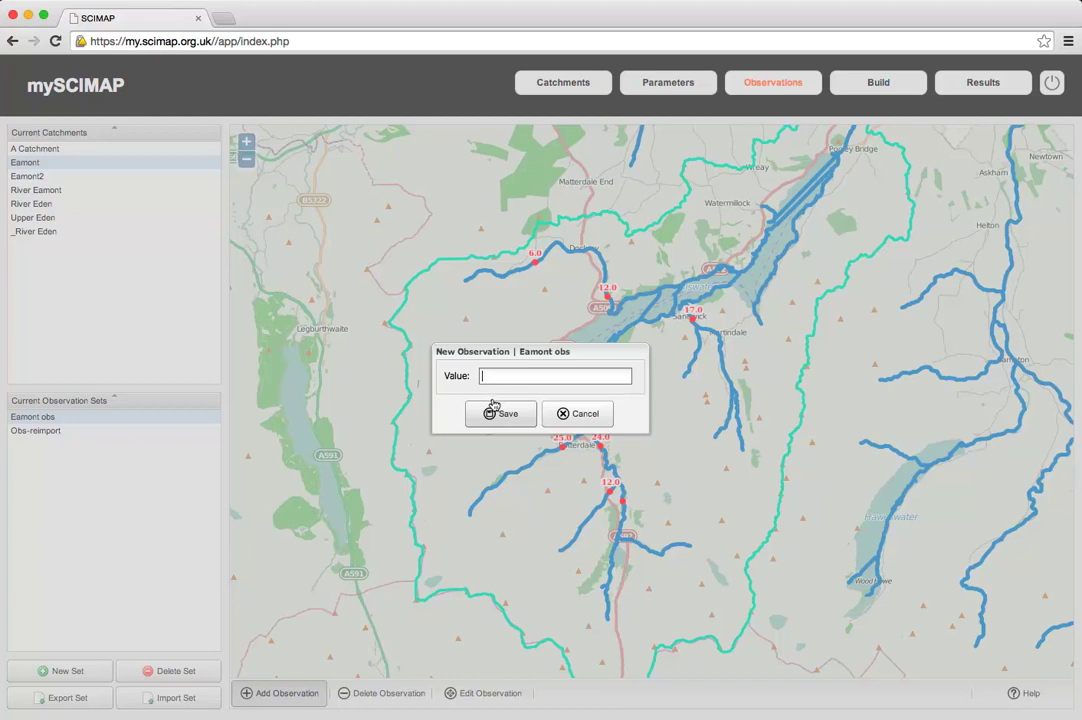
pyautogui.write('35')
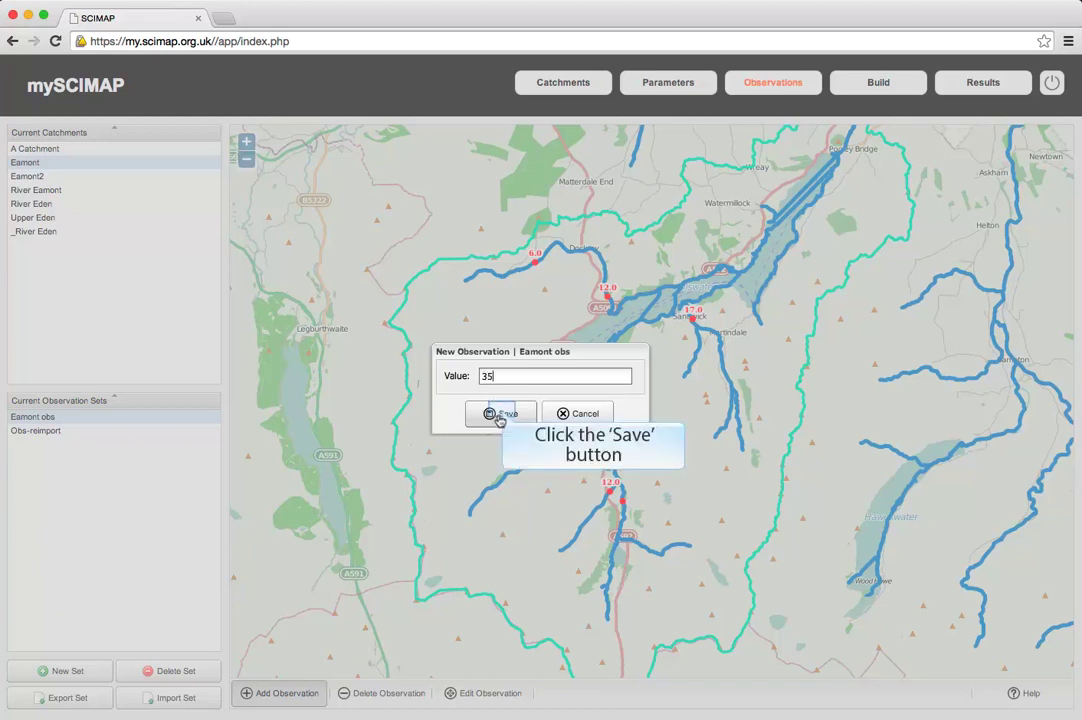
pyautogui.click(503, 413)
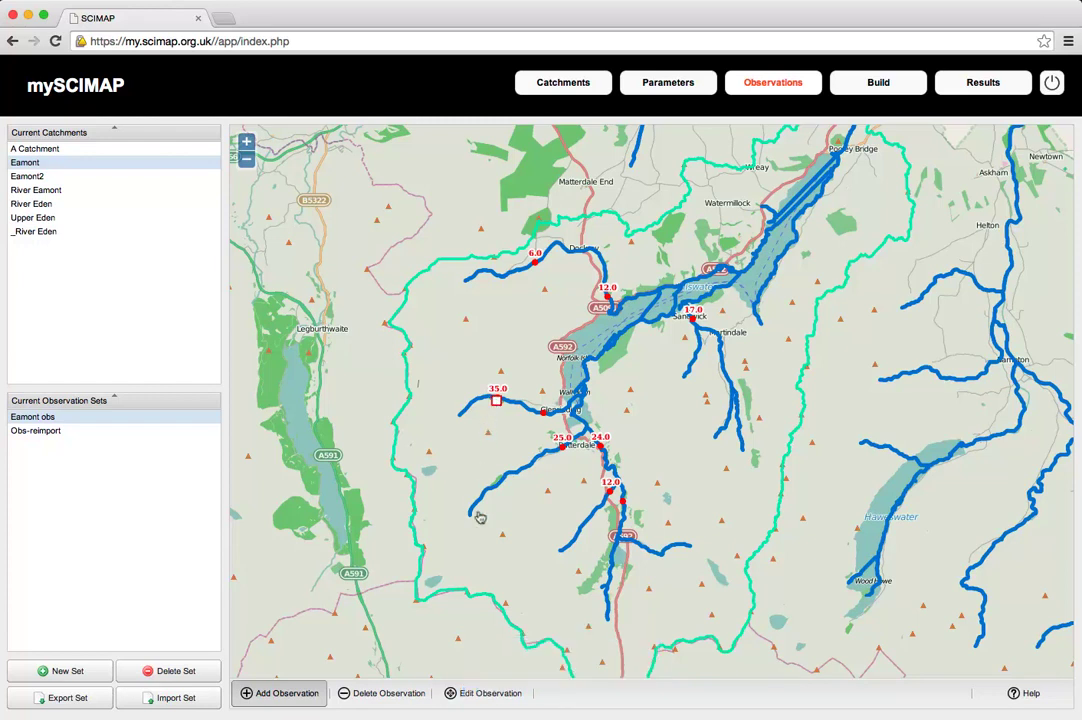
# Step: Edit the new tributary observation, changing its value to 33, and save it
pyautogui.click(480, 694)
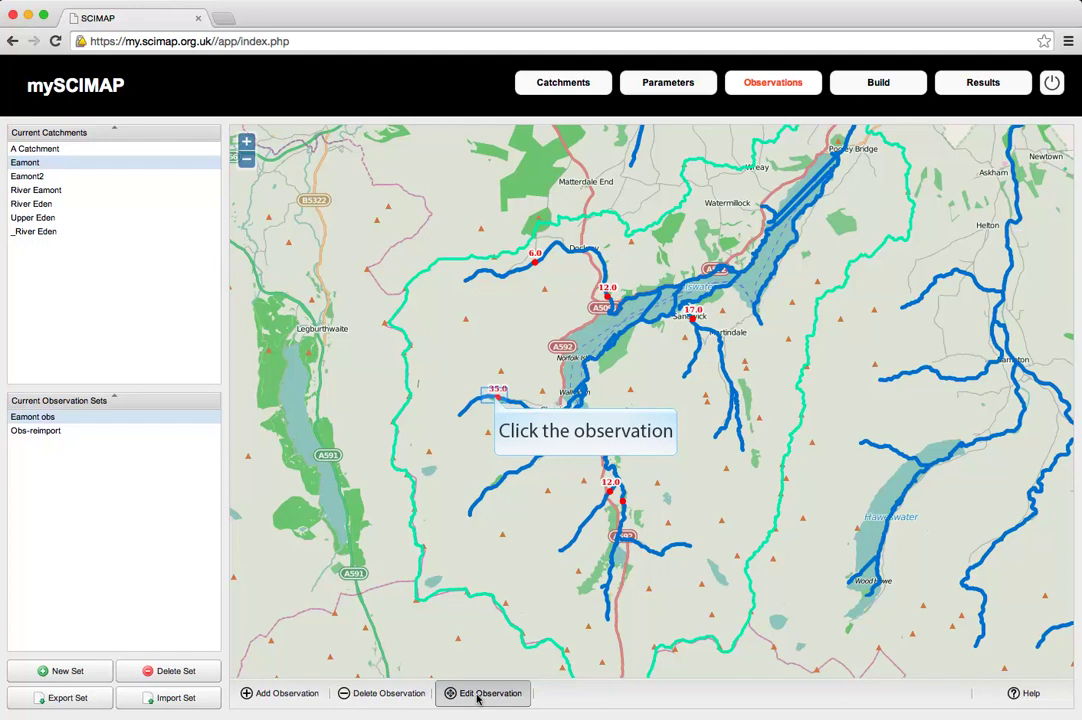
pyautogui.click(495, 398)
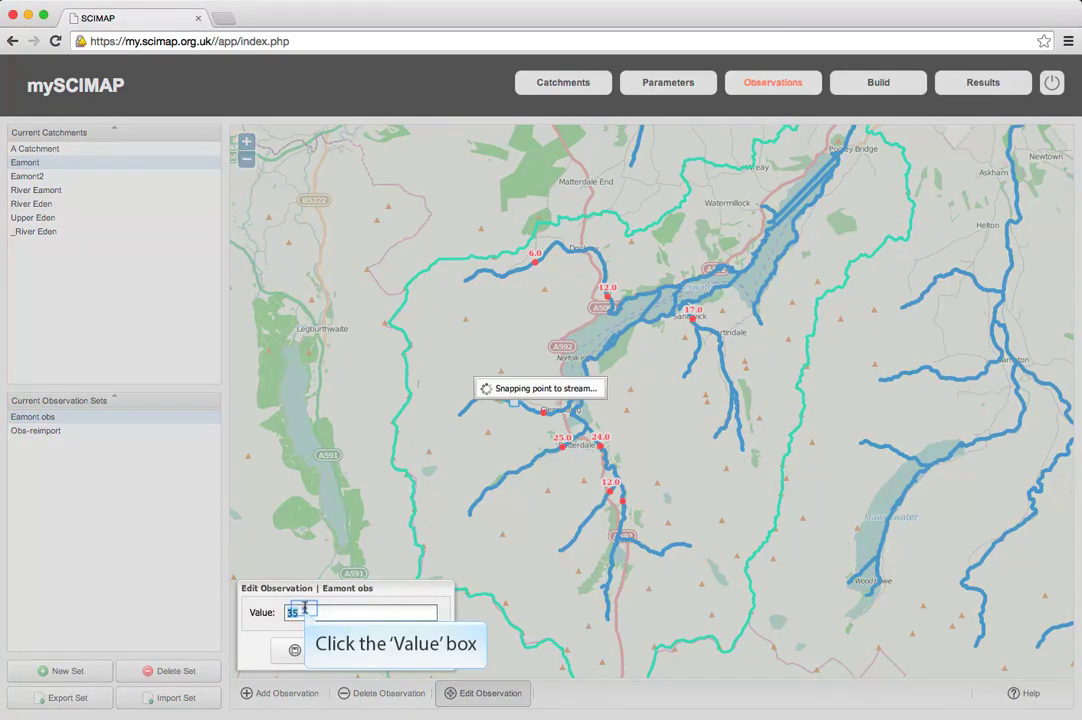
pyautogui.write('10')
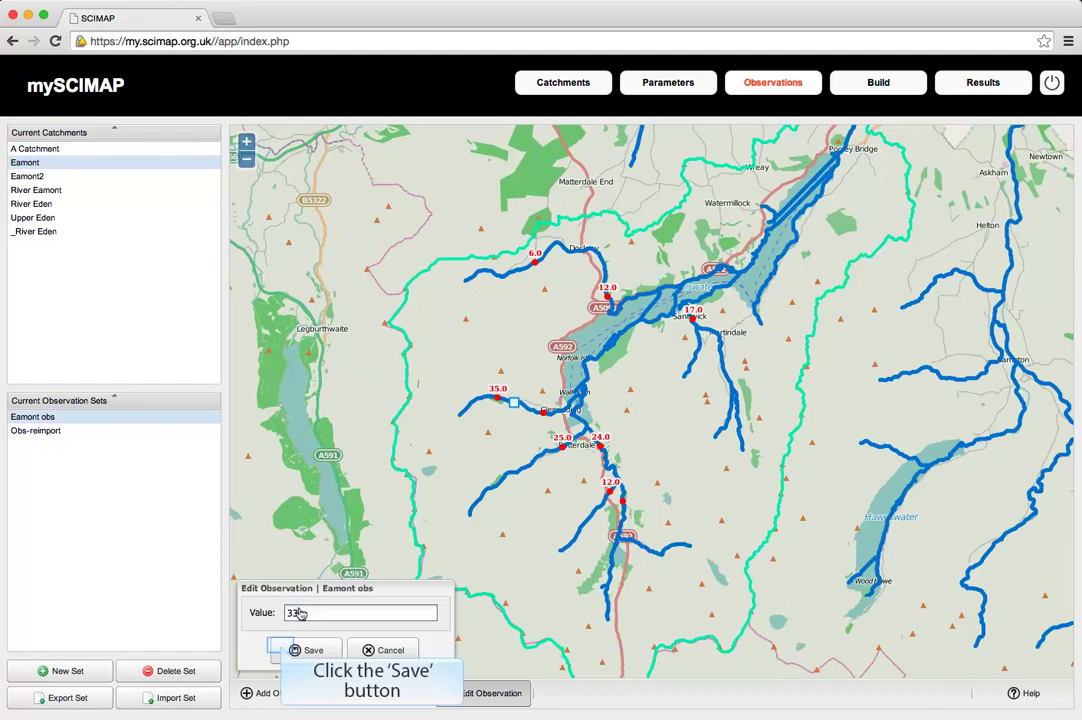
pyautogui.click(286, 650)
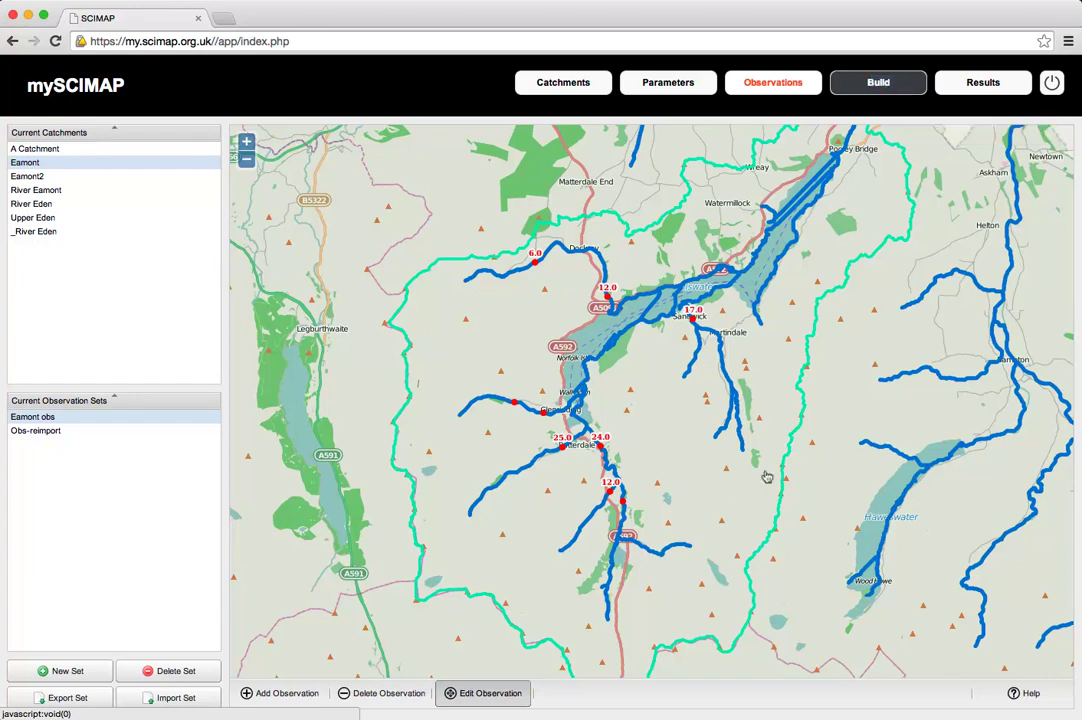
# Step: Start a new simulation named 'eamont fltted' for the Eamont catchment
pyautogui.click(880, 84)
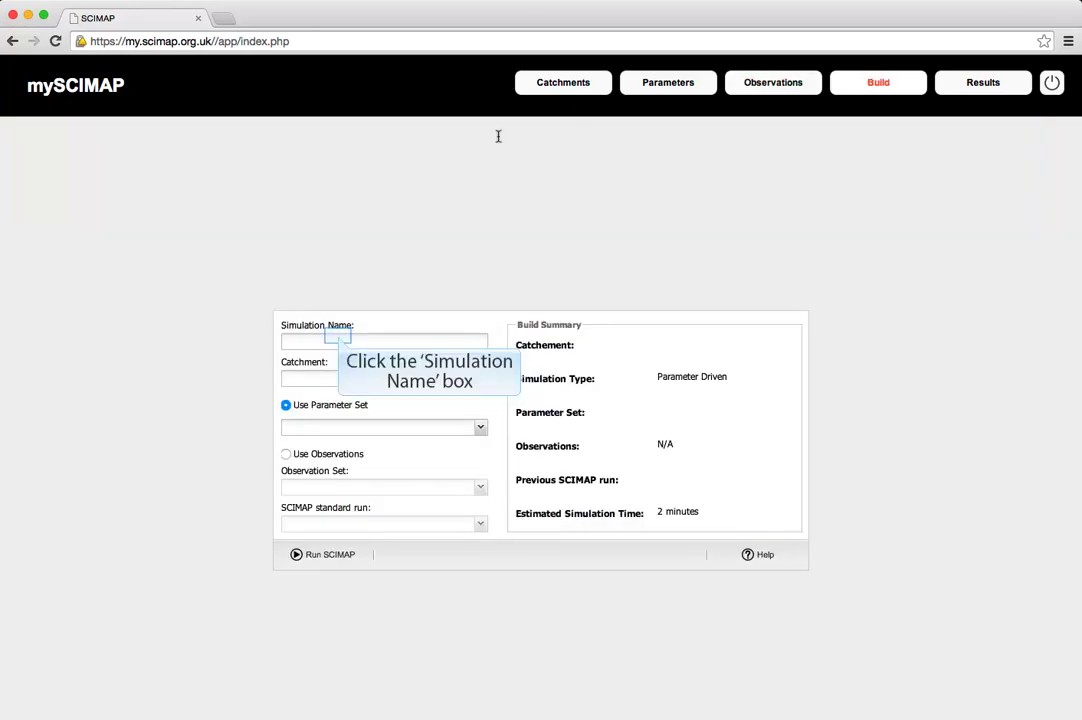
pyautogui.click(338, 337)
pyautogui.write('eamont')
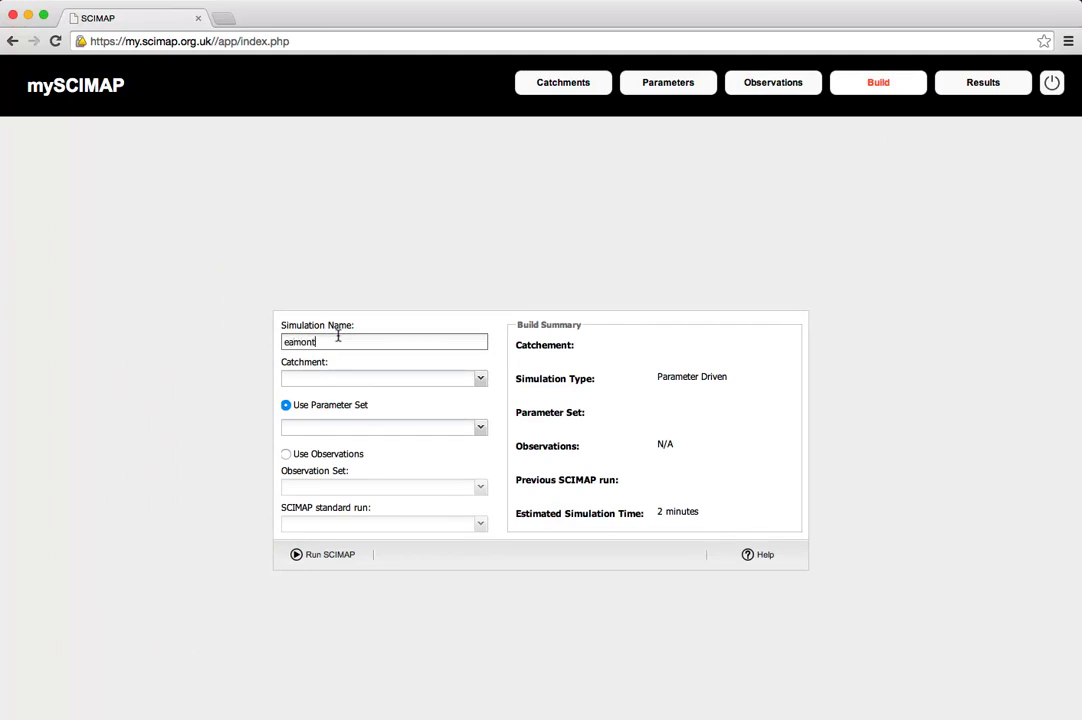
pyautogui.write(' fltted')
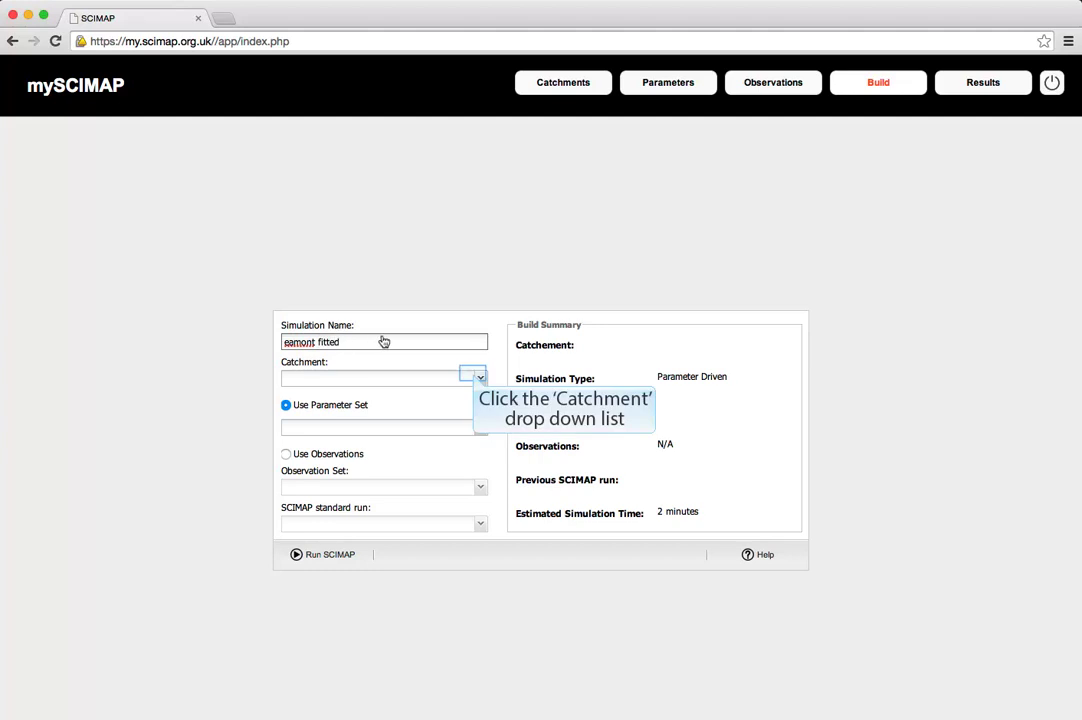
pyautogui.click(474, 374)
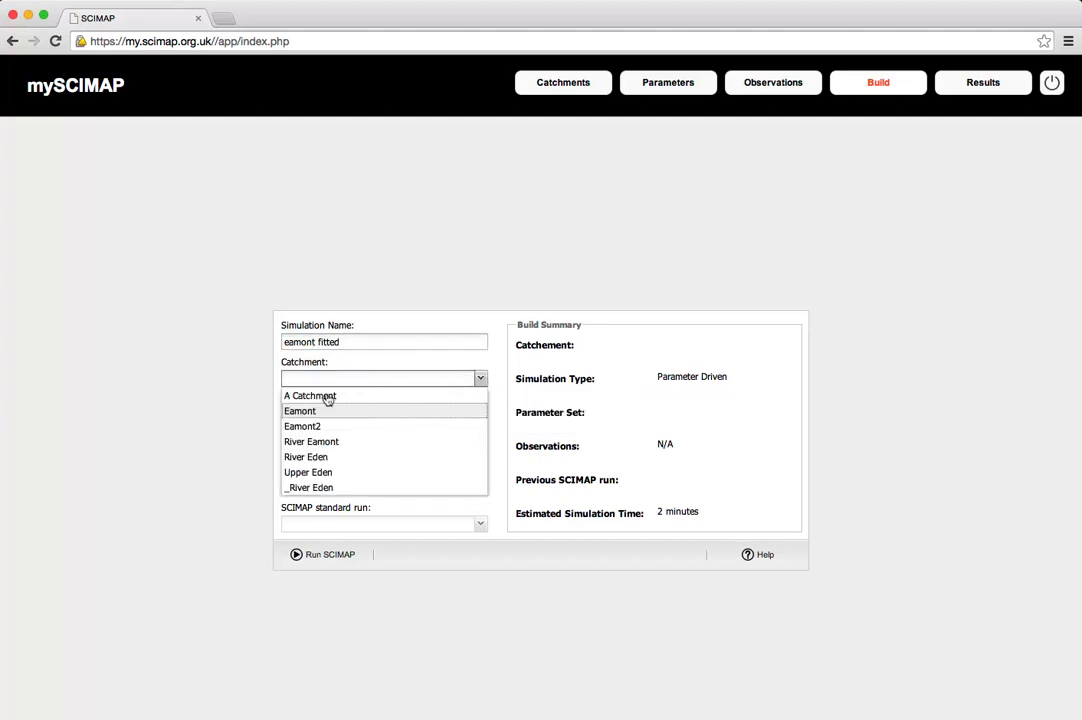
pyautogui.click(318, 406)
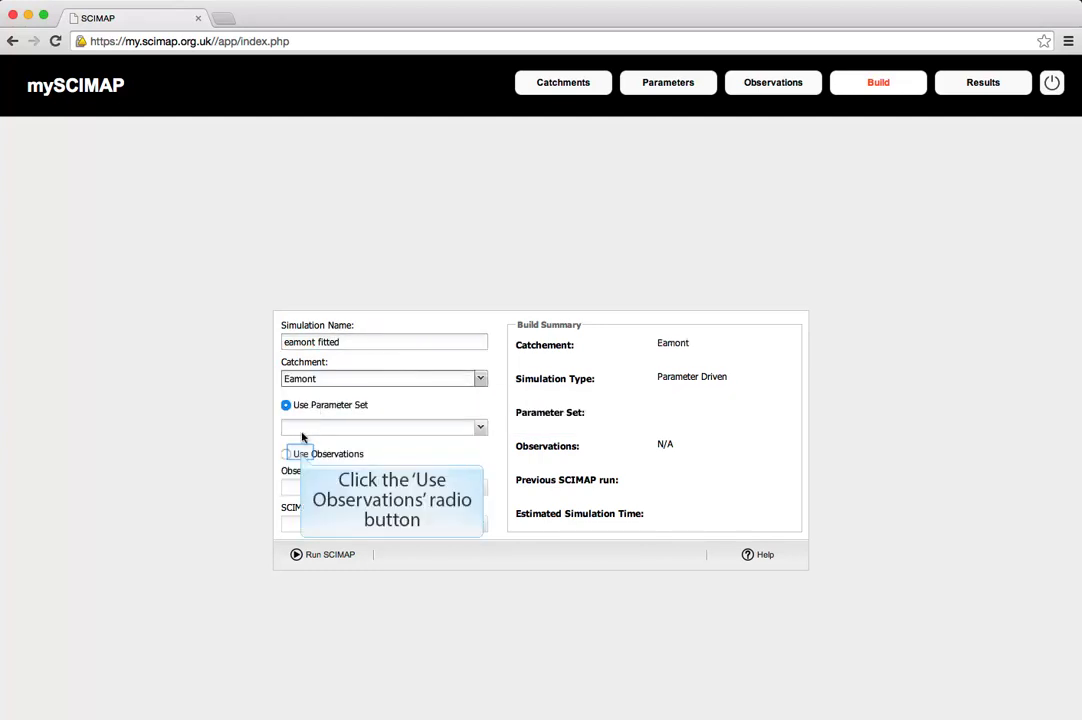
# Step: Drive it from observations using Eamont obs and the Eamont standard run, then view results
pyautogui.click(368, 456)
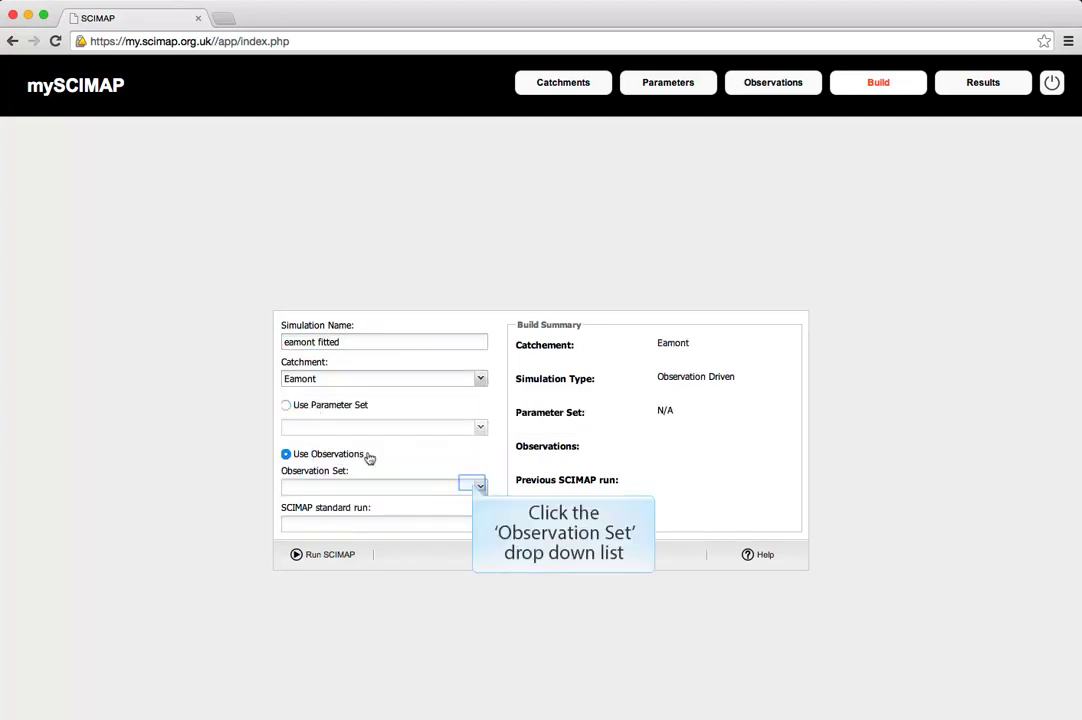
pyautogui.click(477, 487)
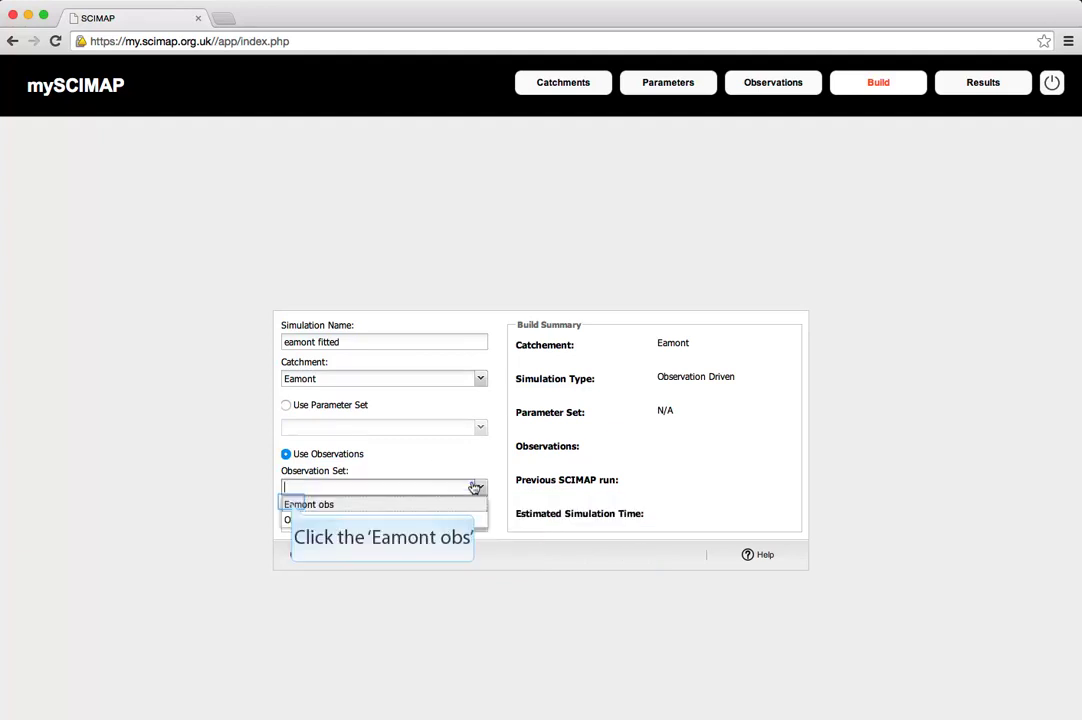
pyautogui.click(290, 505)
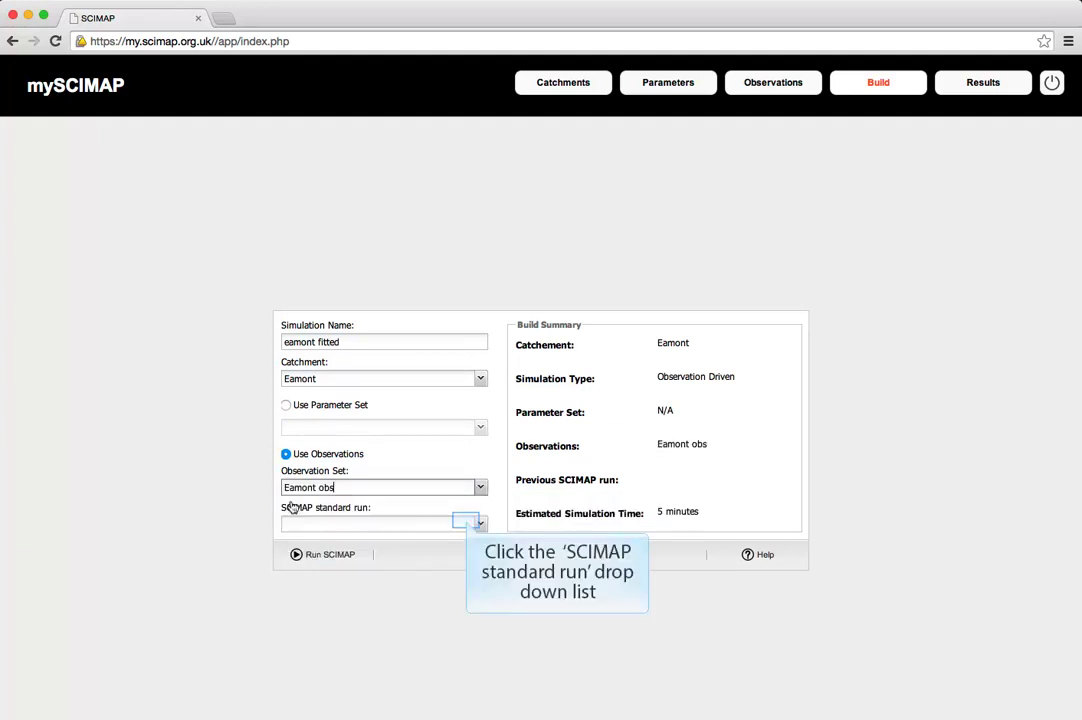
pyautogui.click(466, 525)
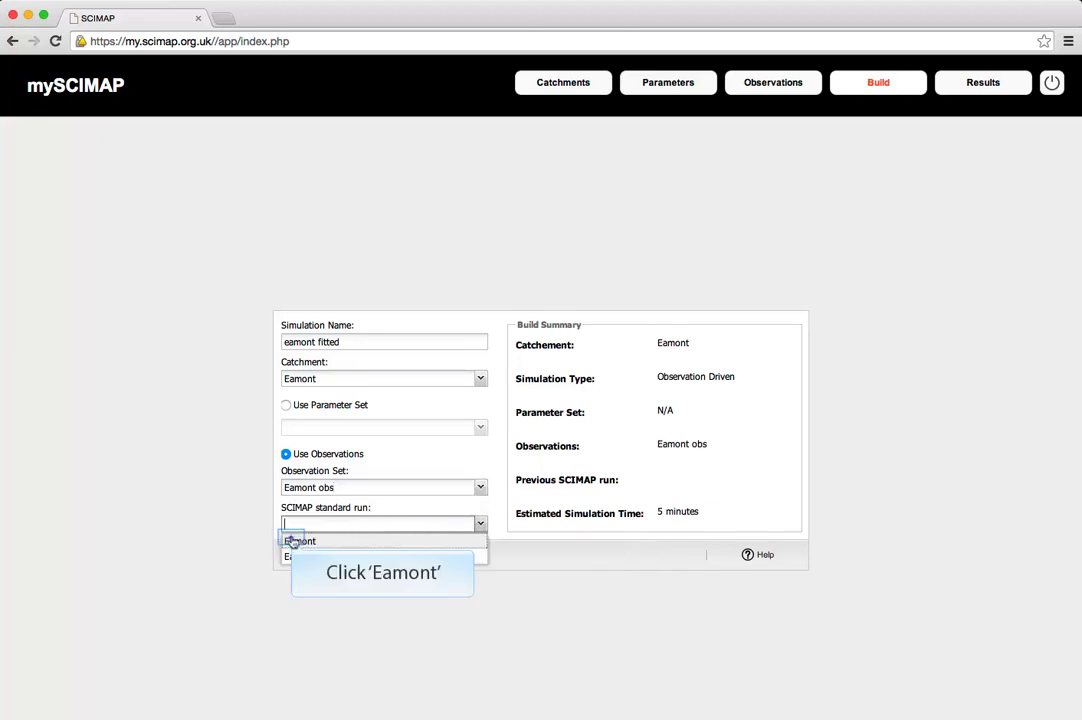
pyautogui.click(298, 540)
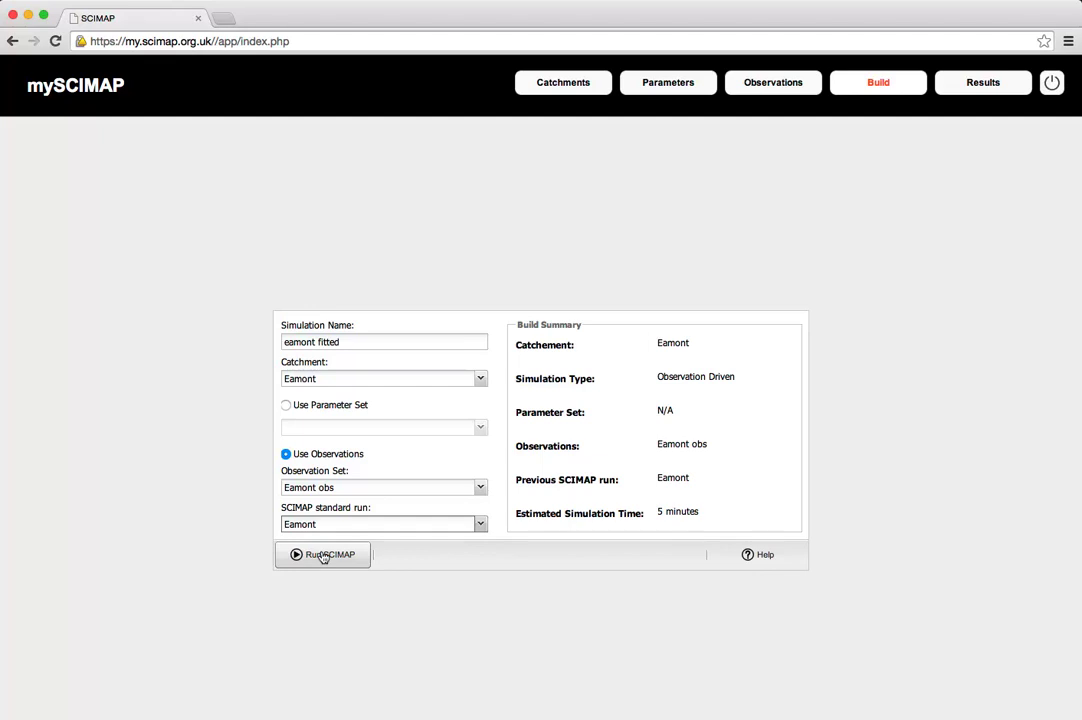
pyautogui.click(983, 84)
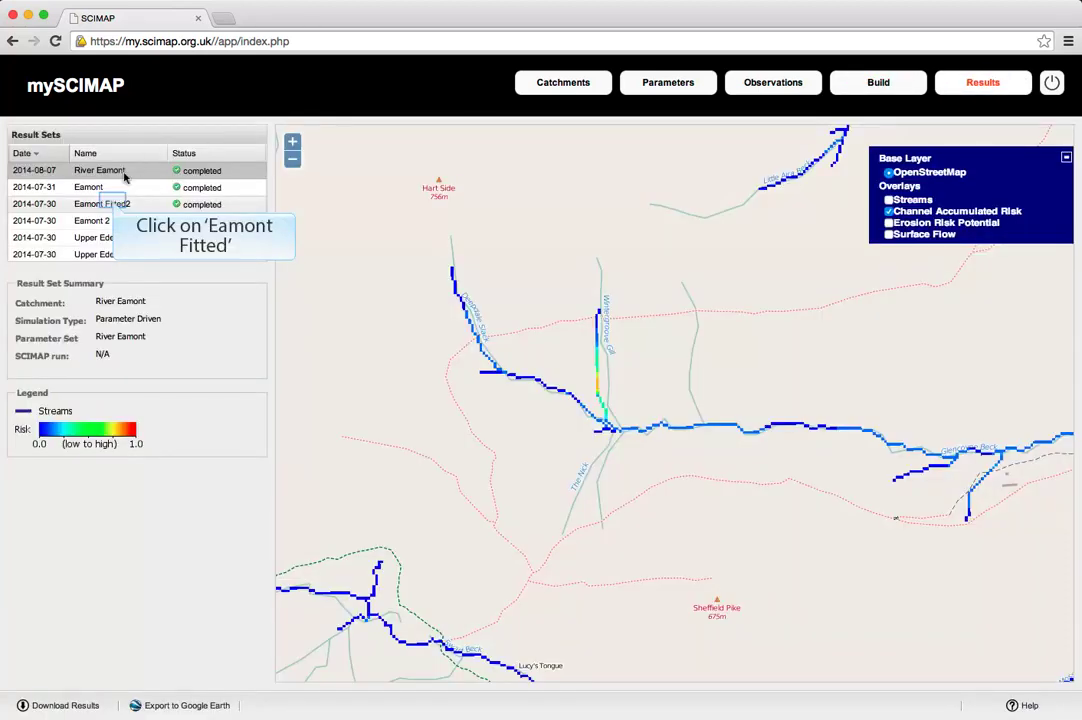
# Step: Review Eamont Fitted2's uncertainty and correlation plots, then show the River Eamont risk map
pyautogui.click(115, 204)
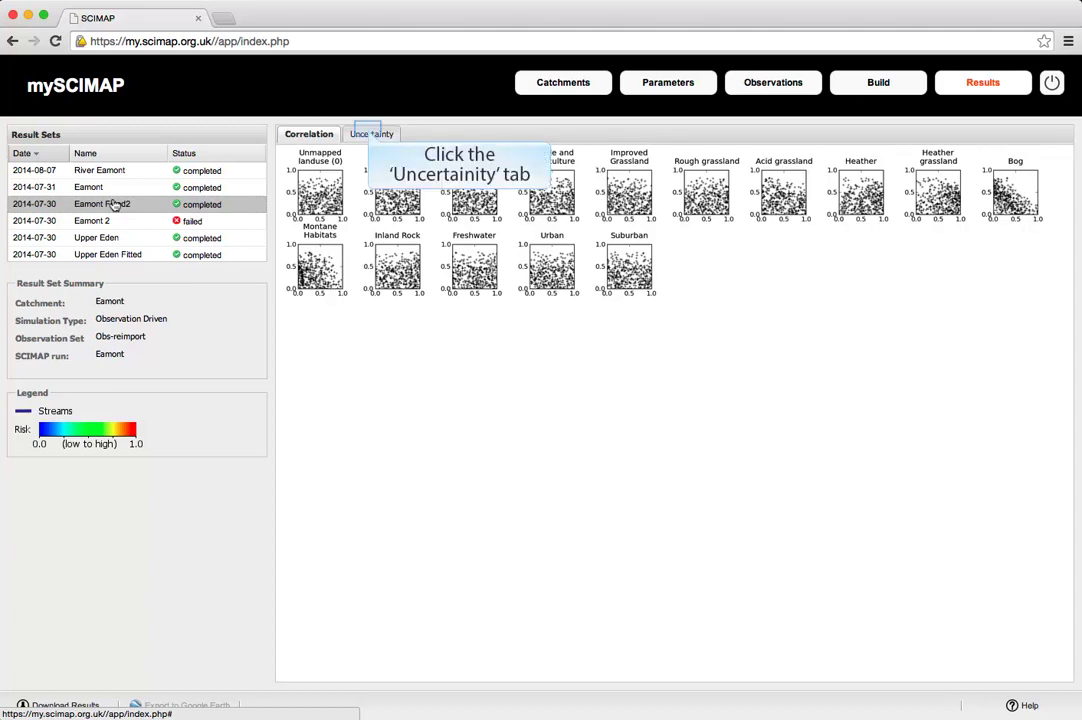
pyautogui.click(369, 134)
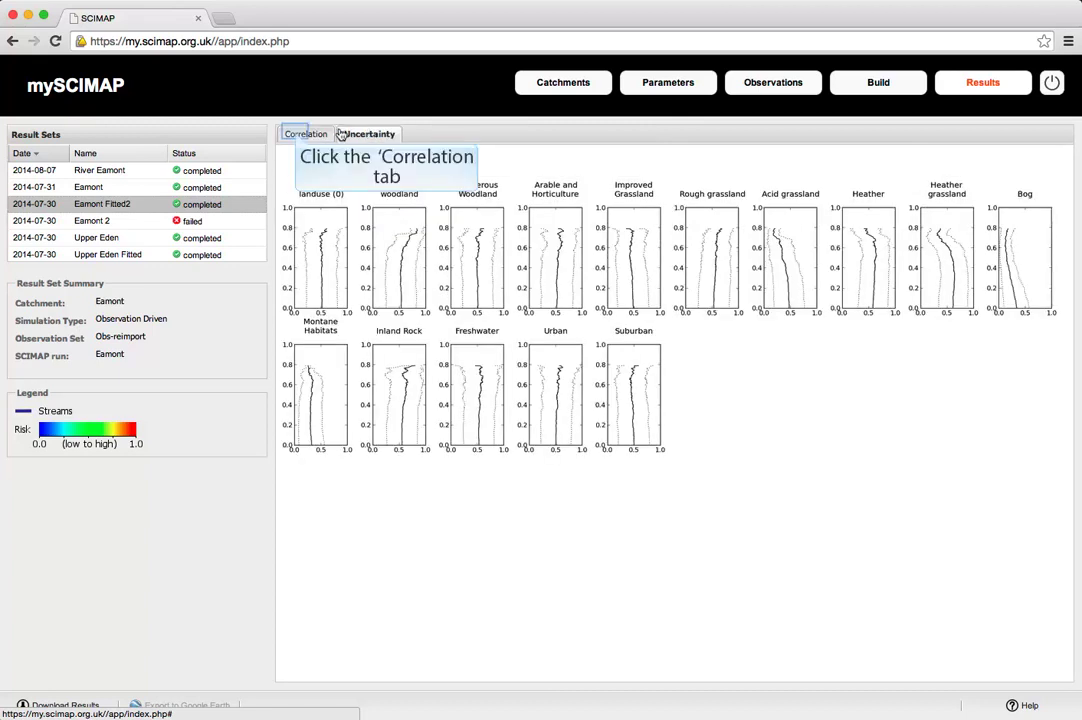
pyautogui.click(297, 136)
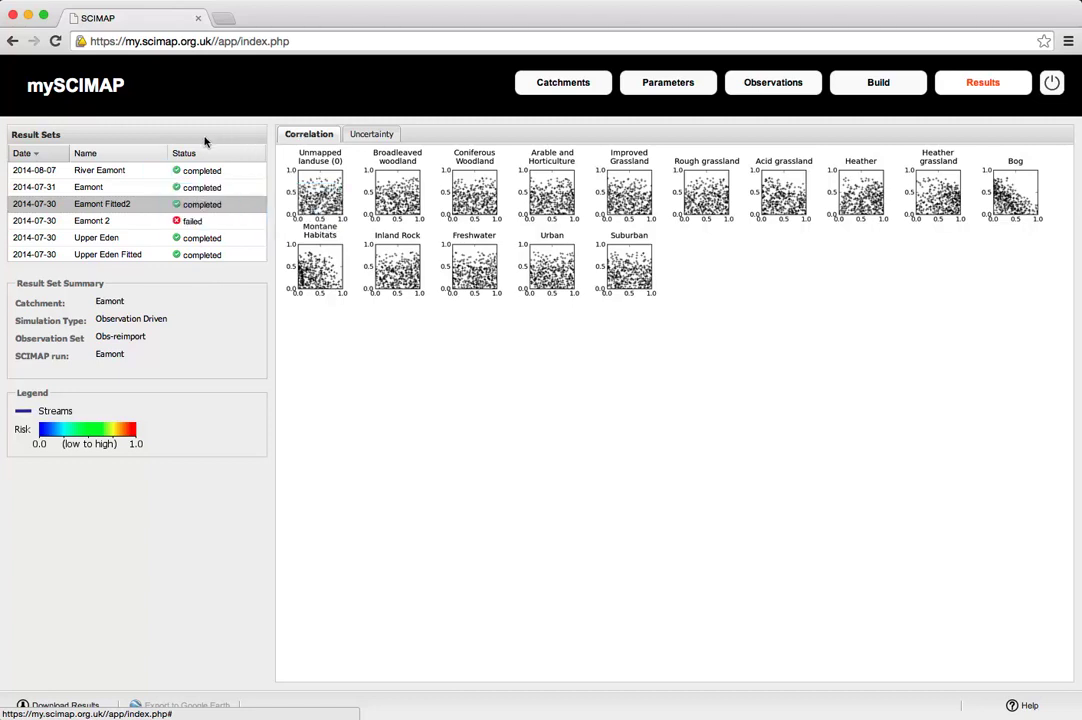
pyautogui.click(160, 172)
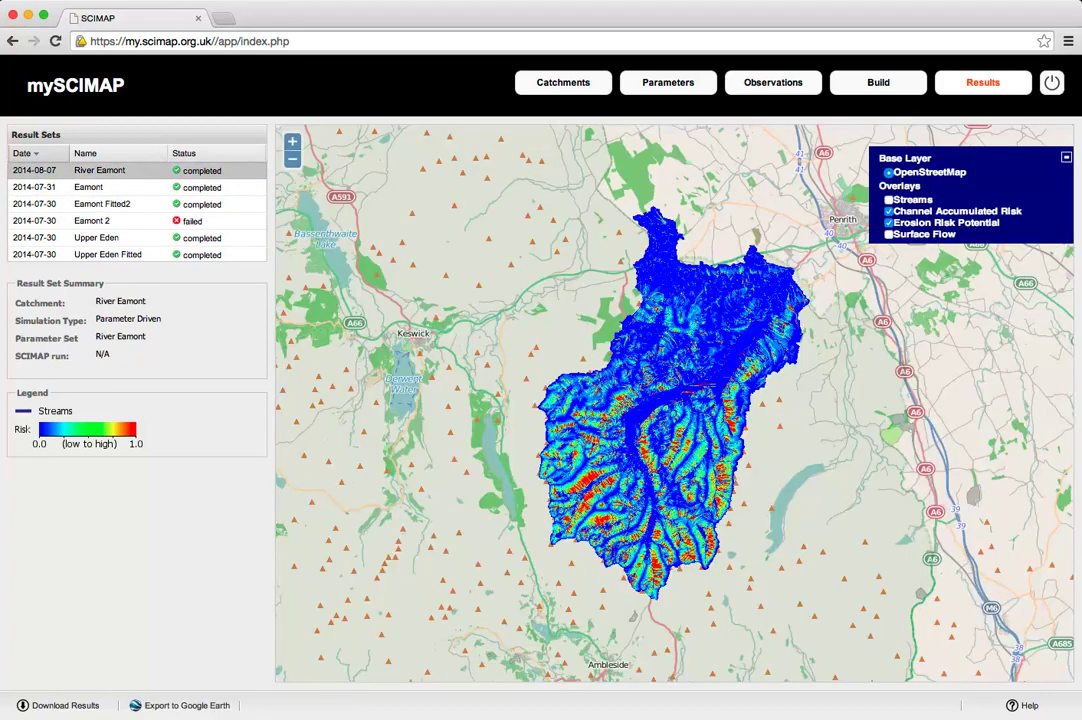